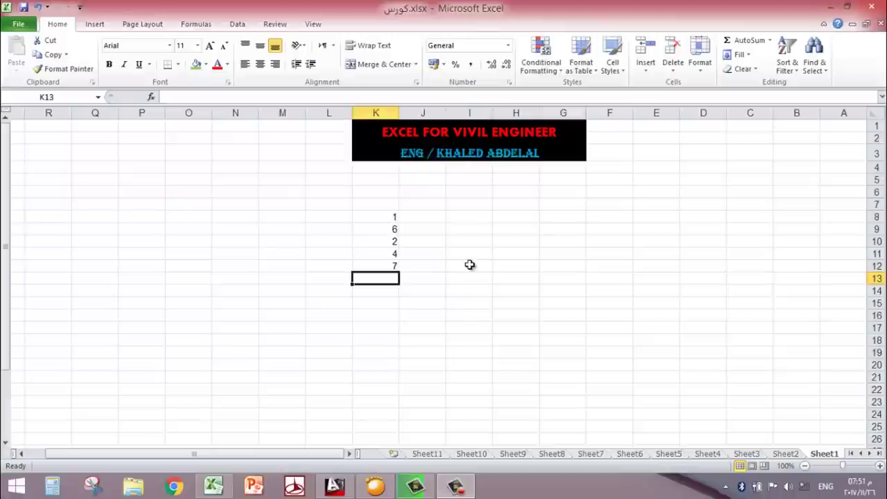
Begin a =sum( formula in K14, then switch to the my house.dwg drawing in AutoCAD.
click(386, 296)
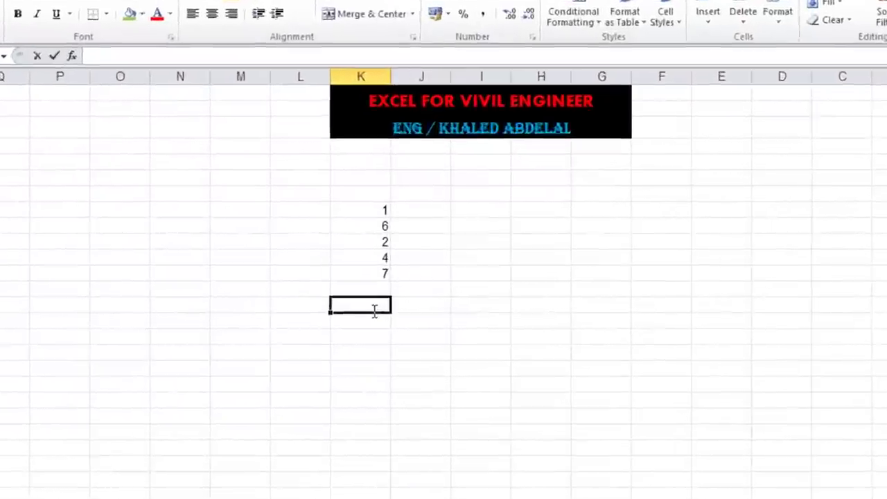
text(=s)
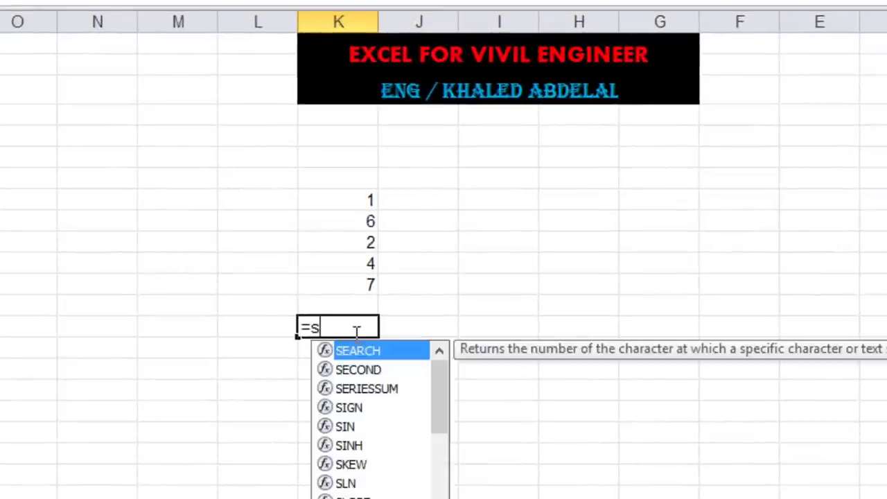
text(um)
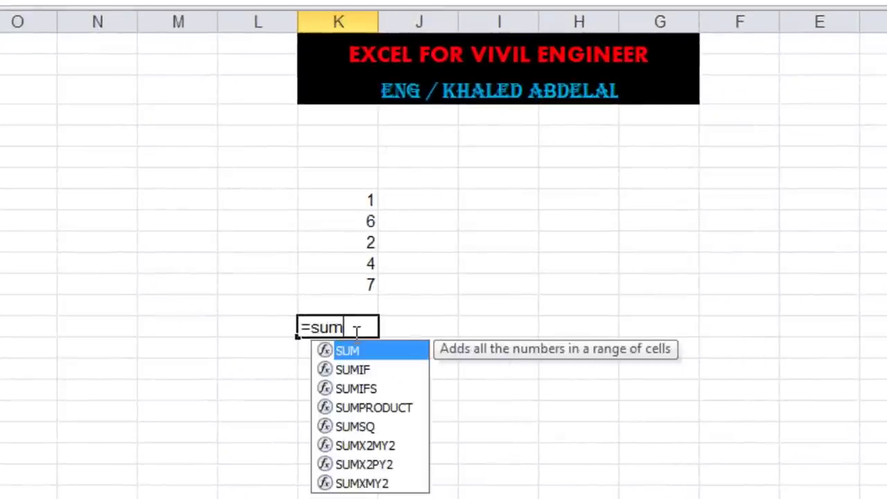
text(()
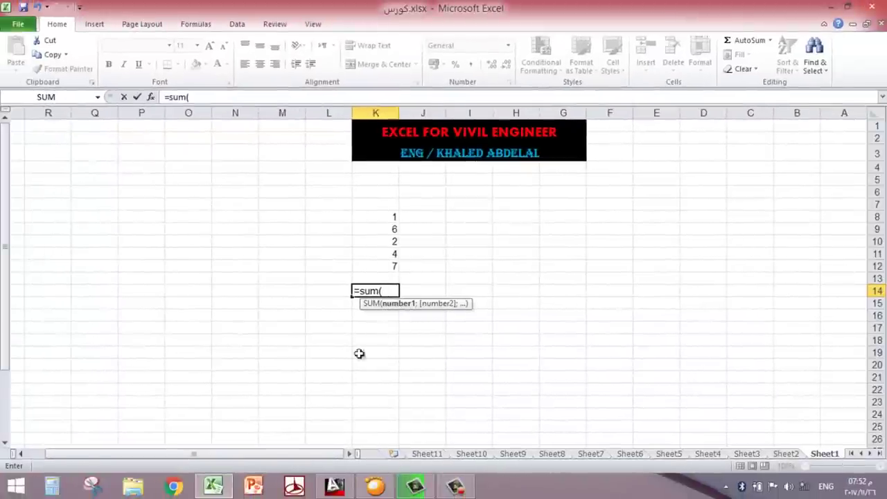
click(336, 486)
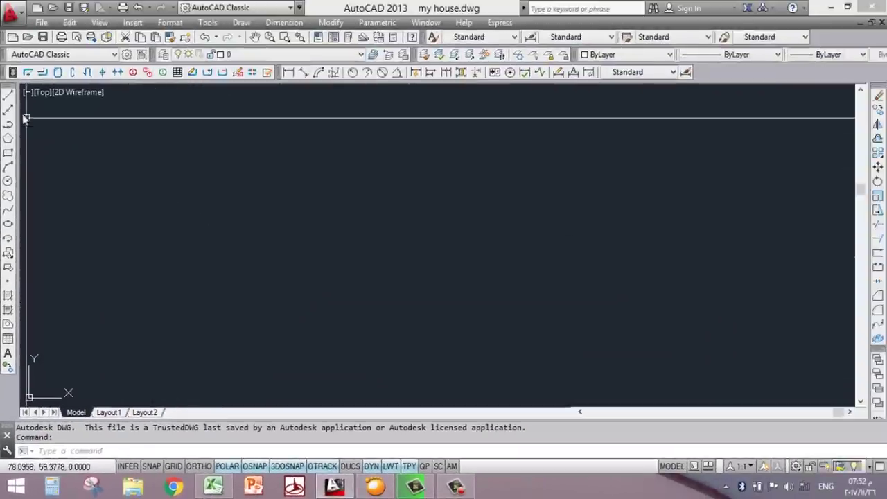
Draw a single sloping line in my house.dwg, then return to the Excel workbook.
click(9, 95)
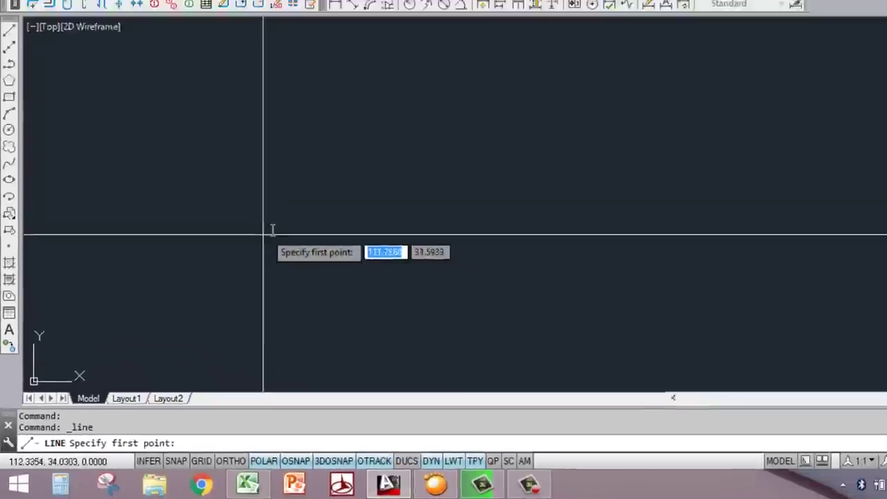
click(238, 263)
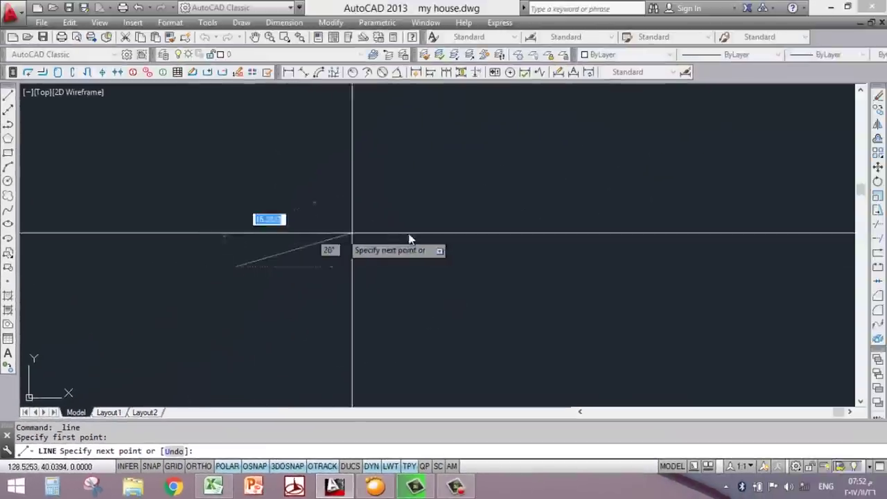
click(504, 210)
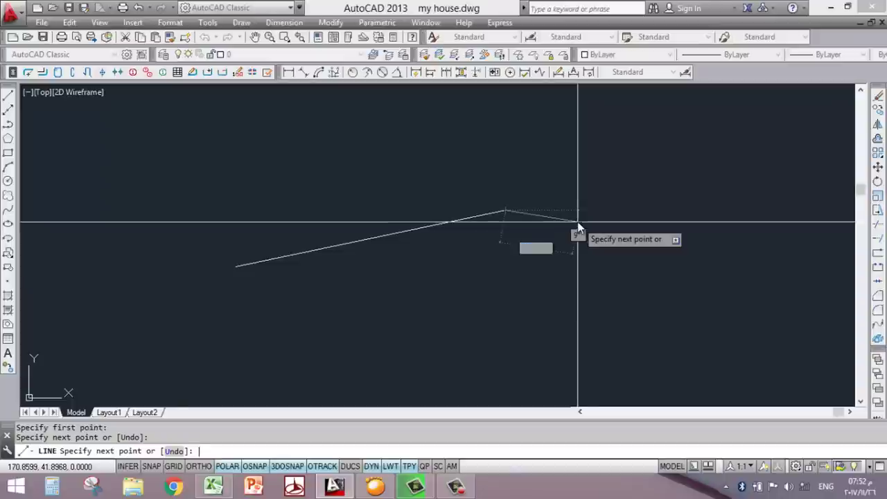
key(Escape)
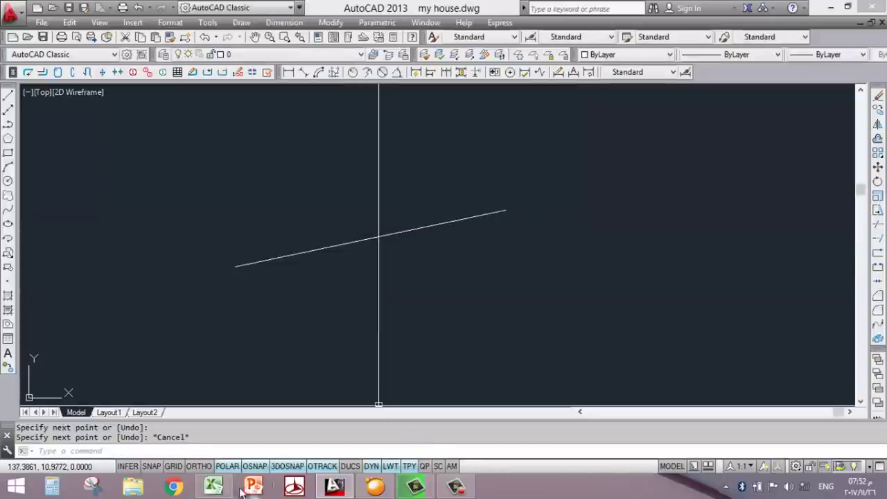
click(220, 487)
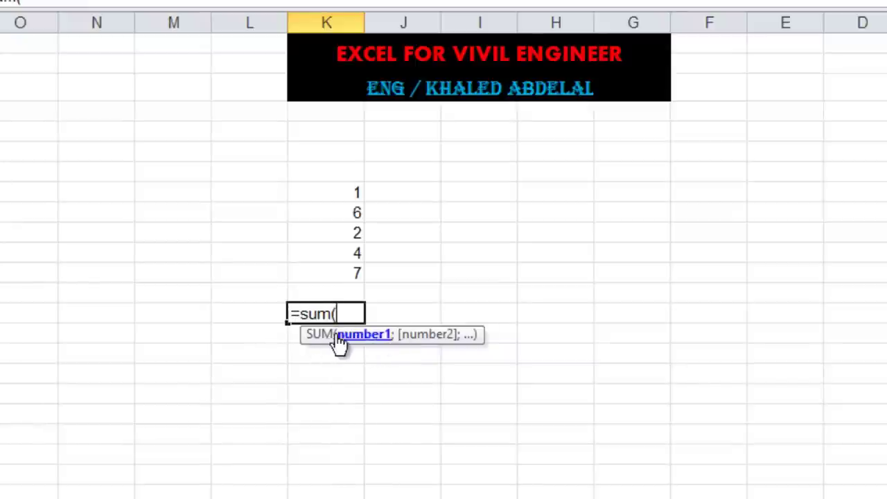
Complete K14 as =sum(K8;K9;K10), returning 9.
click(326, 192)
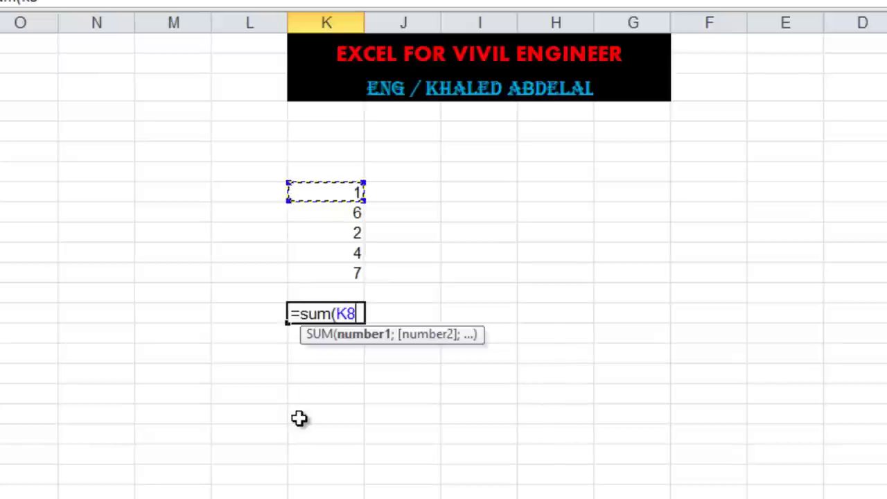
text(;)
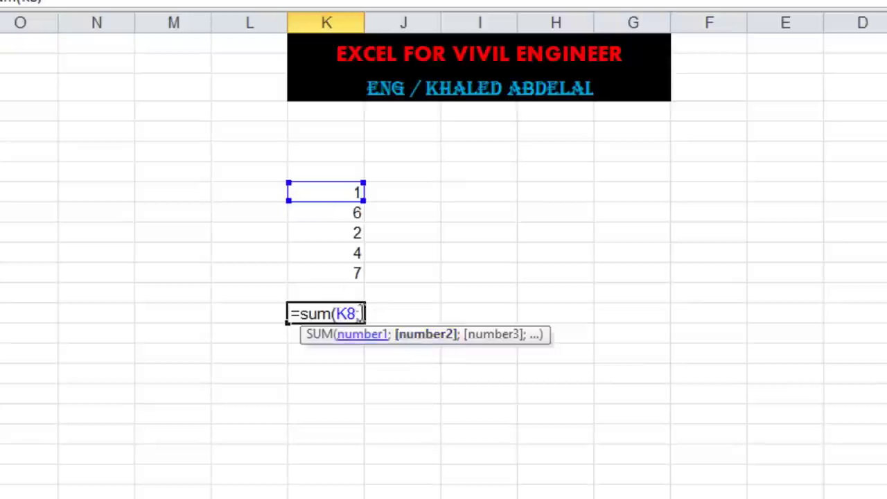
click(335, 210)
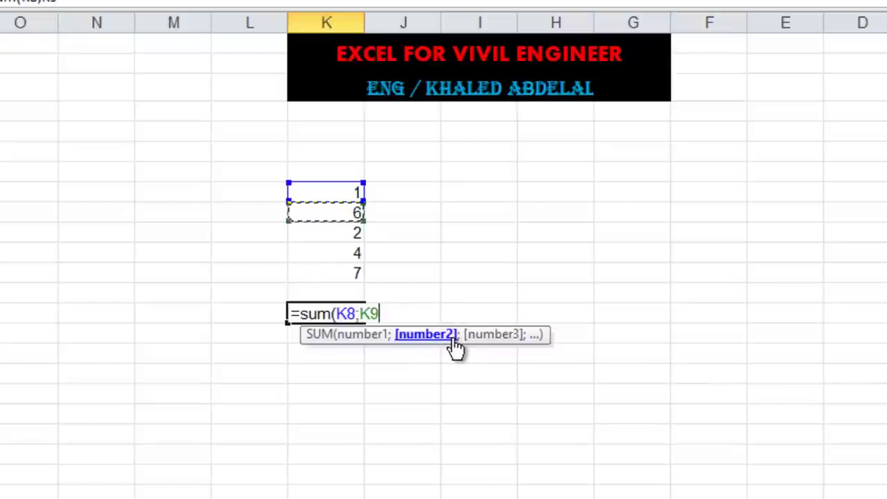
text(;)
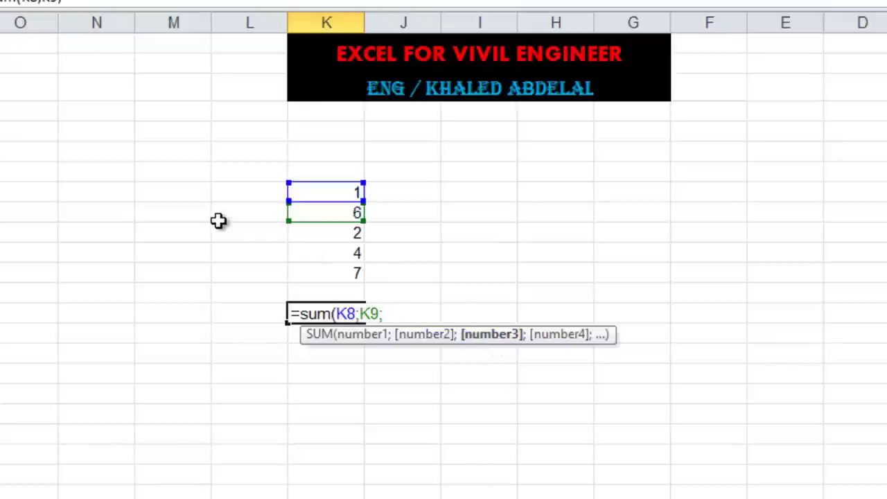
click(290, 233)
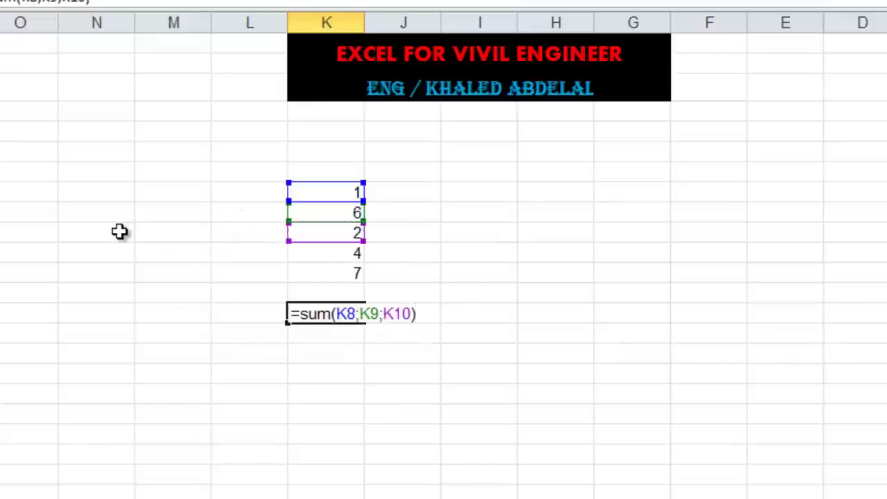
key(Return)
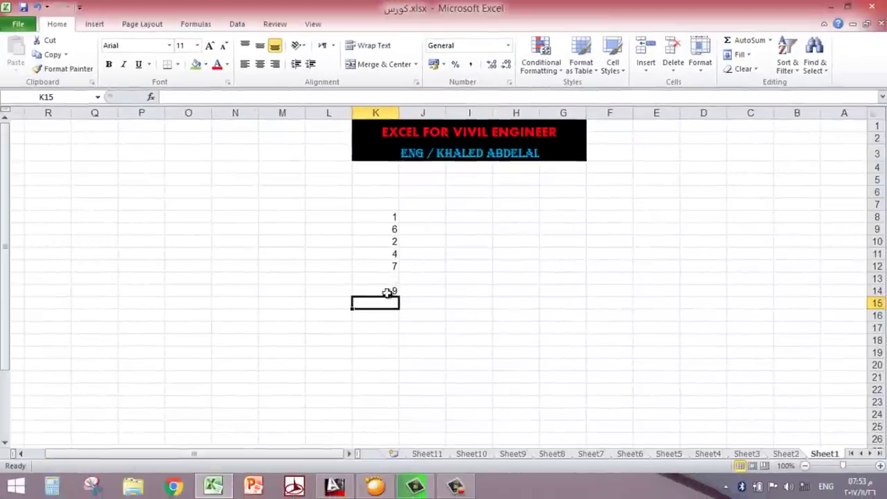
Clear K14 and copy K8:K12's values 1, 6, 2, 4, 7 repeatedly down to K20.
click(388, 293)
key(Delete)
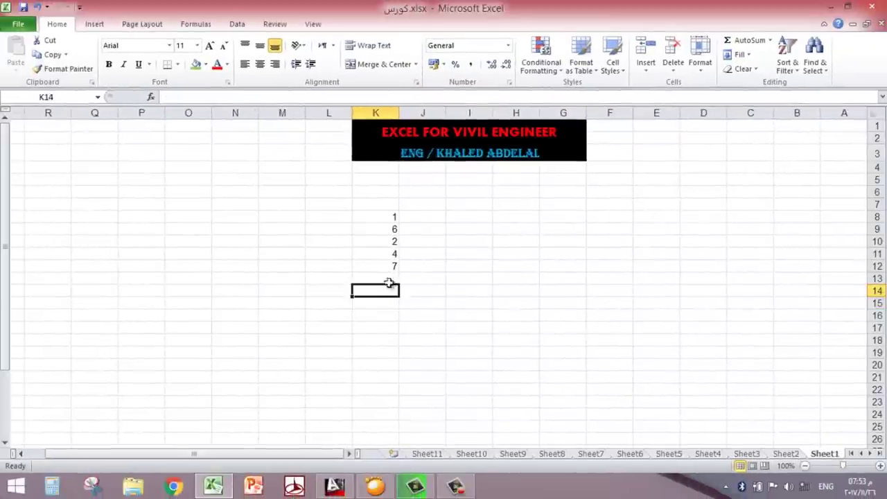
drag(389, 216, 377, 268)
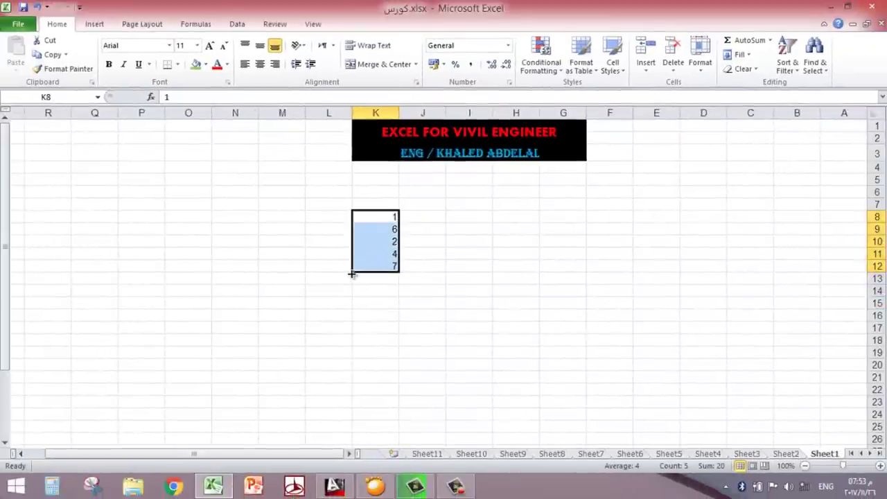
drag(352, 275, 333, 367)
click(344, 379)
click(359, 396)
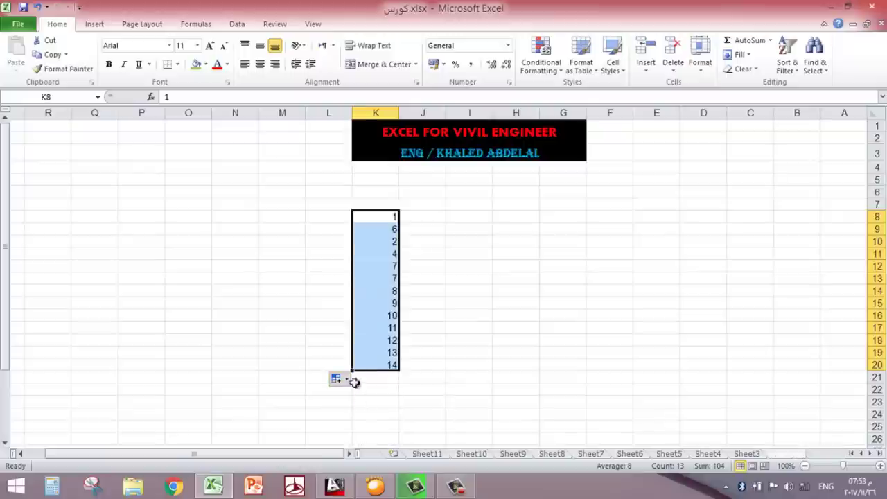
click(319, 300)
scroll(345, 287, down, 2)
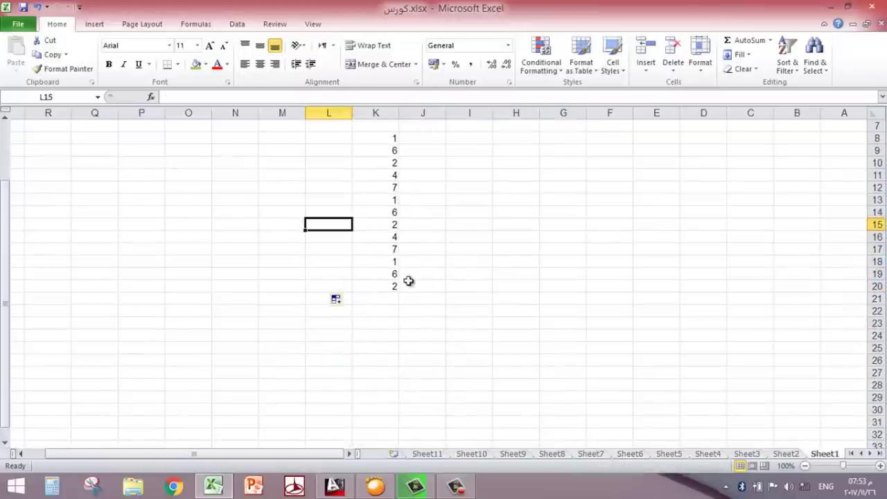
scroll(395, 325, up, 1)
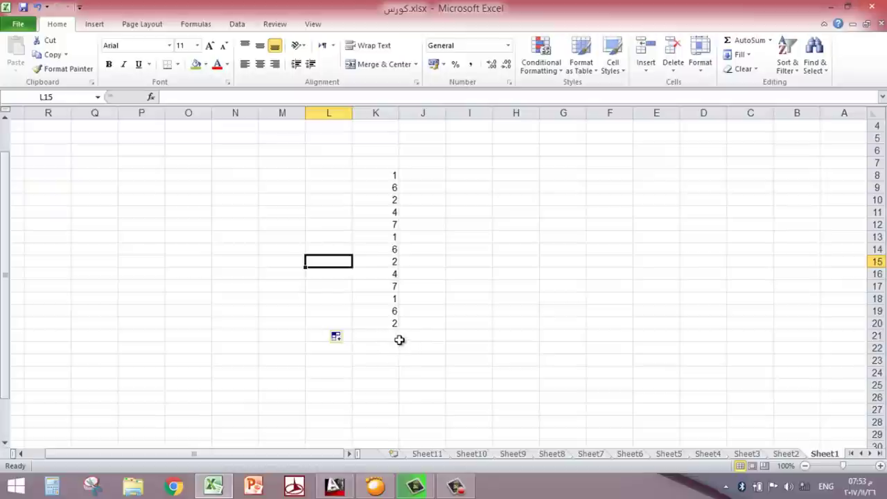
Enter =SUM(K8:K20) in K22, giving a total of 49.
click(391, 344)
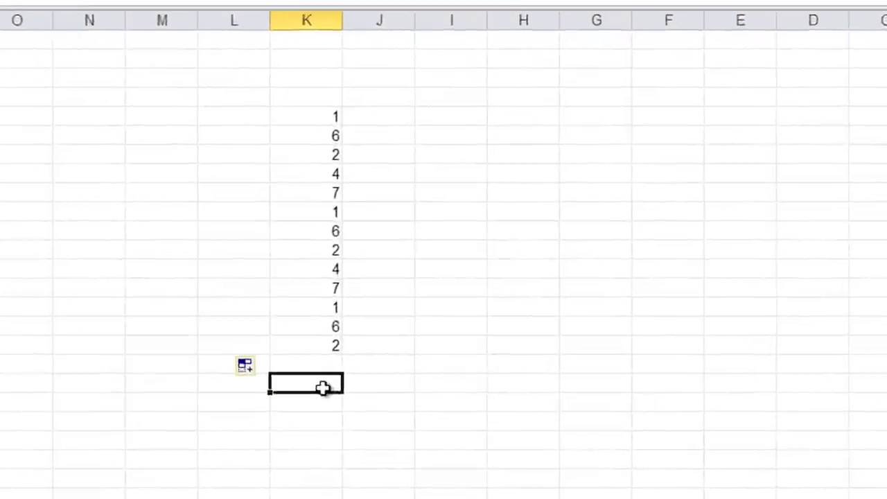
text(=)
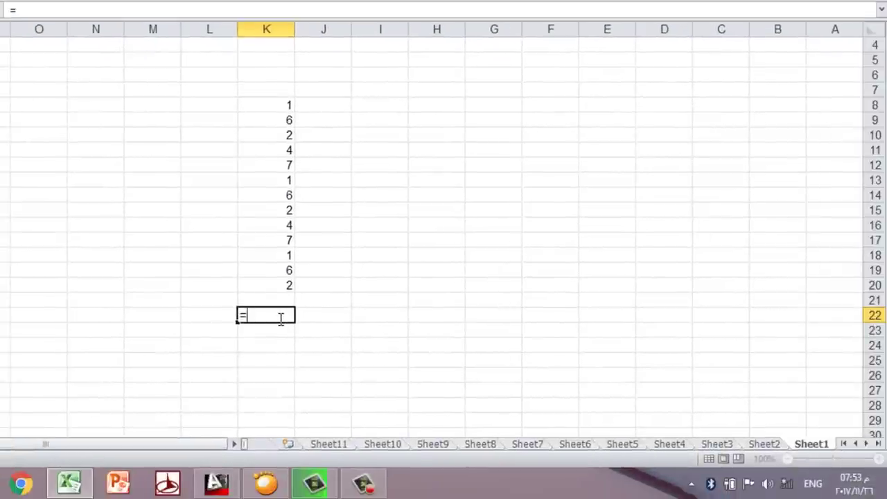
text(sum)
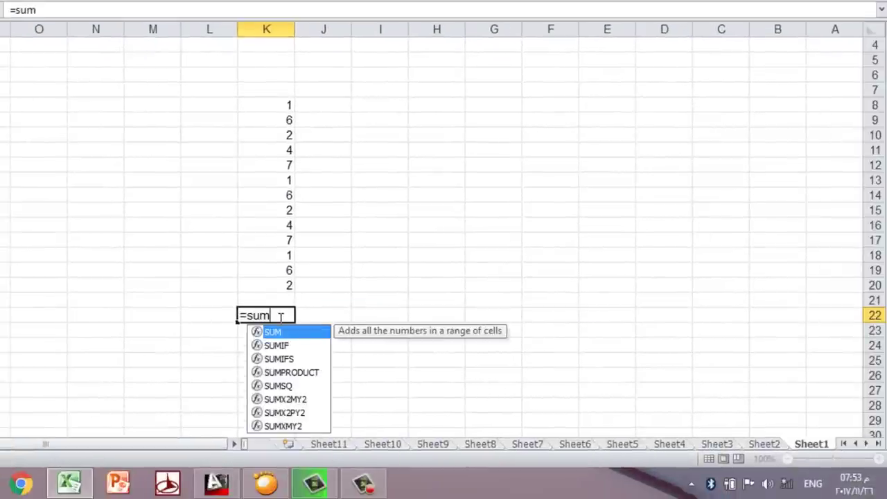
text(()
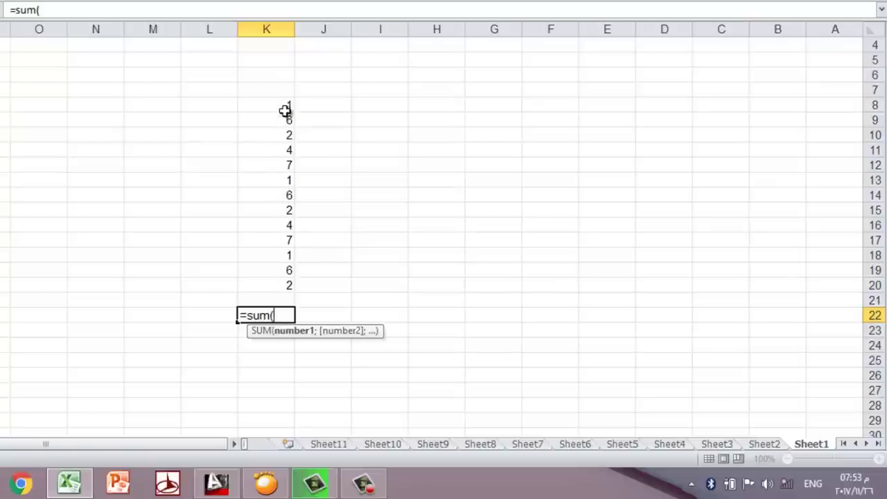
drag(285, 106, 277, 282)
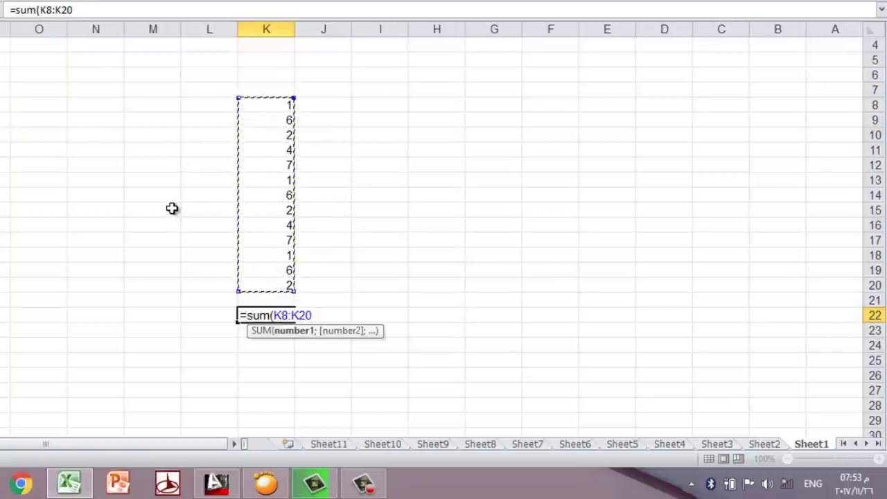
text(()
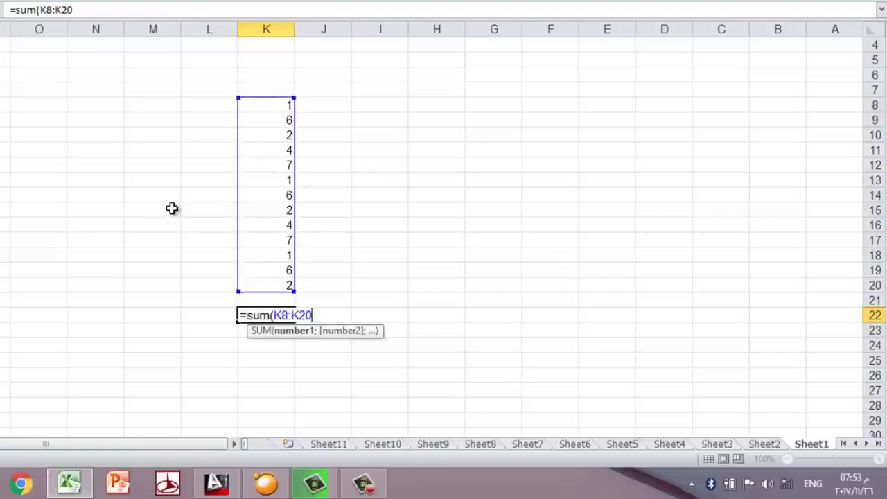
key(Return)
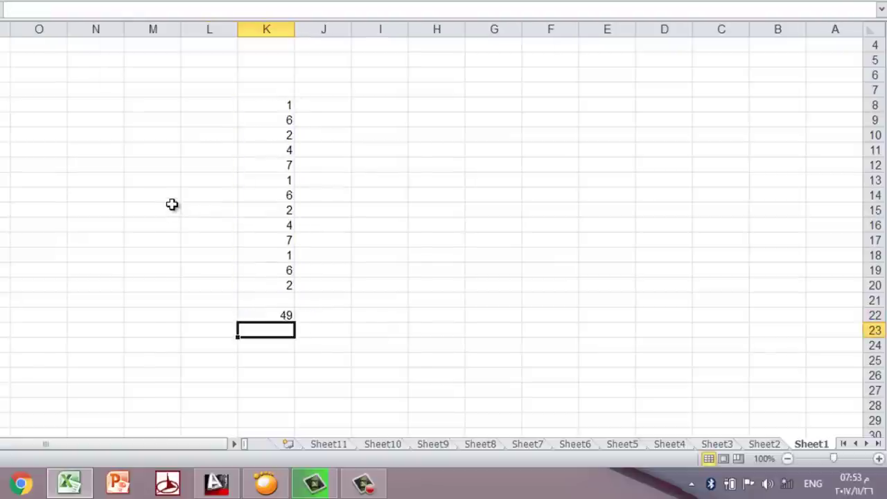
Check the =SUM(K8:K20) formula behind the 49 total in K22.
click(267, 316)
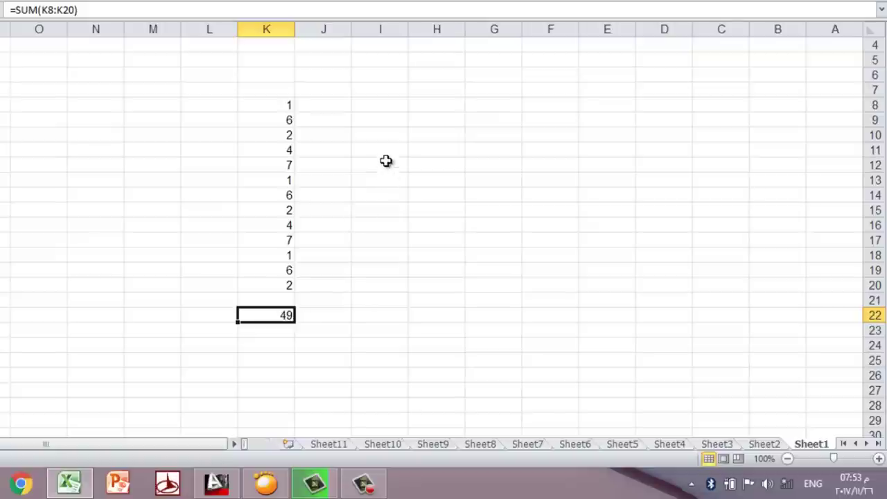
click(375, 106)
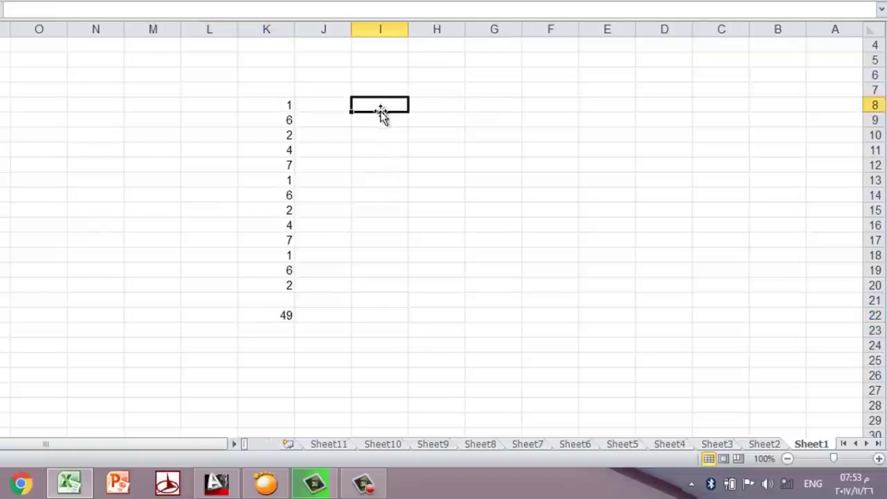
click(285, 314)
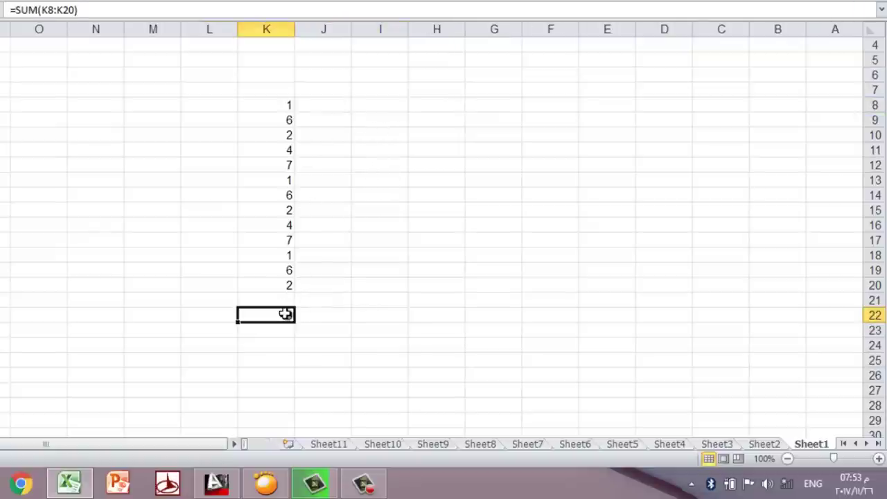
Clear K22 and re-enter SUM from autocomplete over K8:K20, again showing 49.
key(Delete)
text(=)
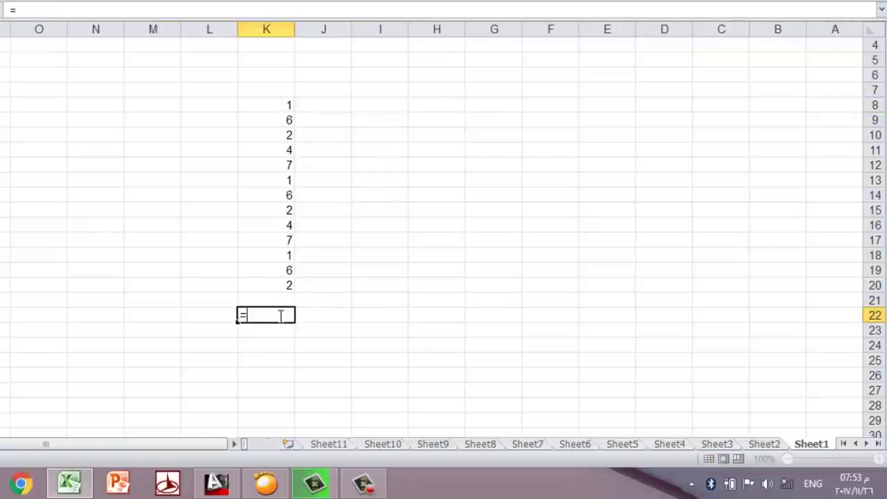
text(su)
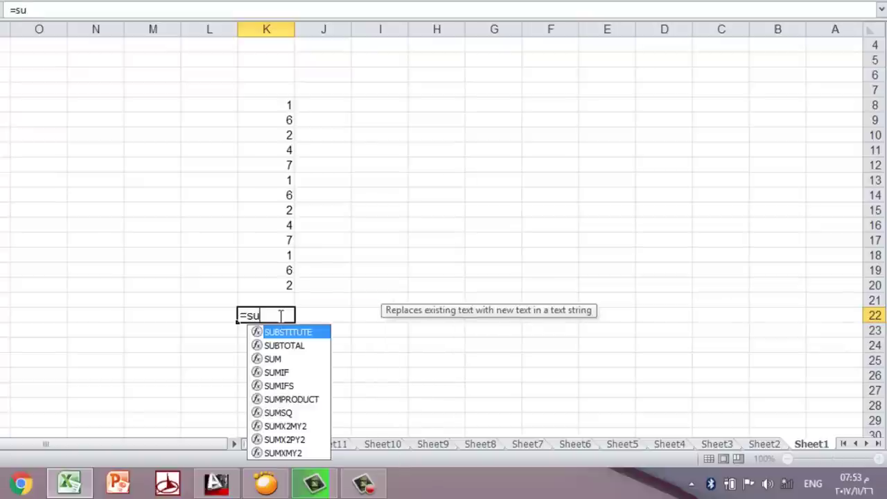
text(m)
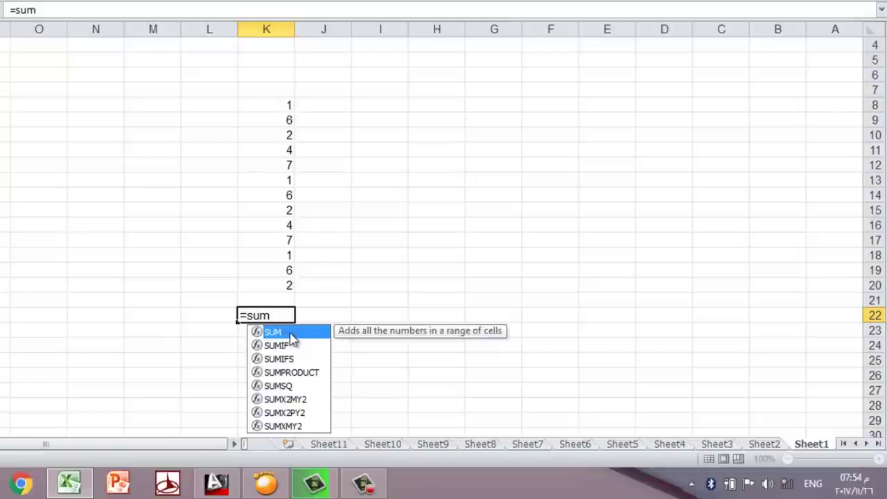
double_click(277, 332)
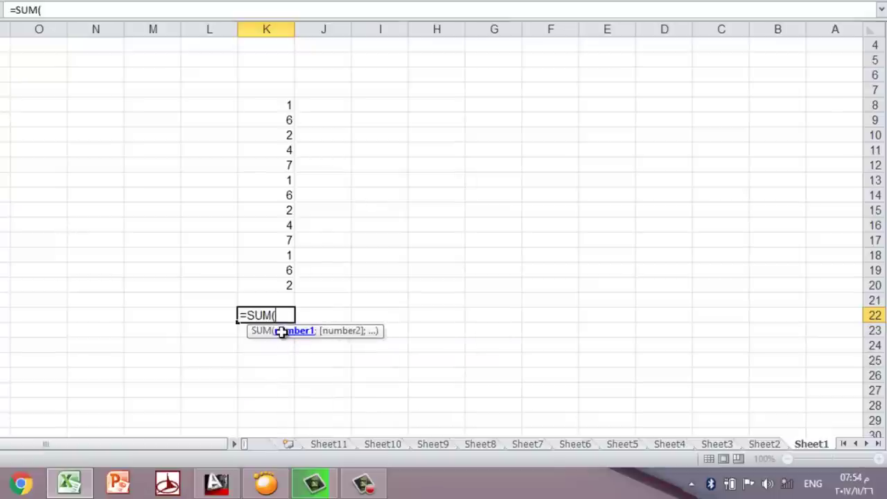
key(BackSpace)
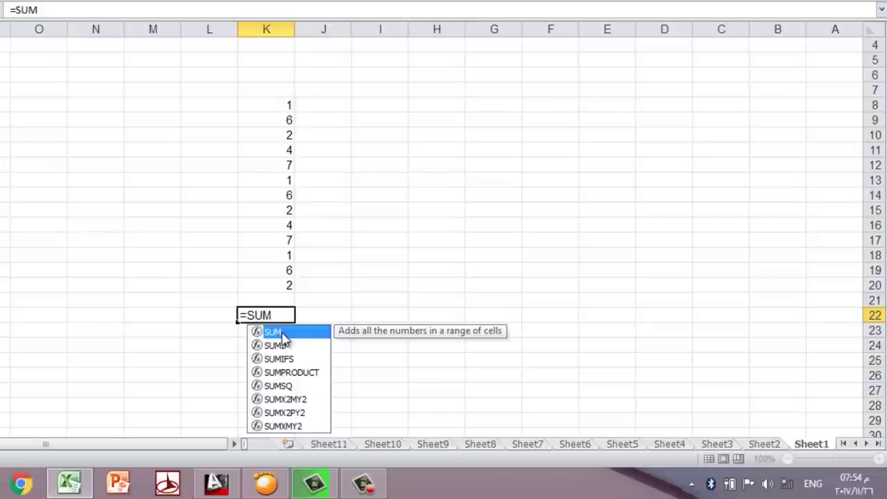
double_click(282, 333)
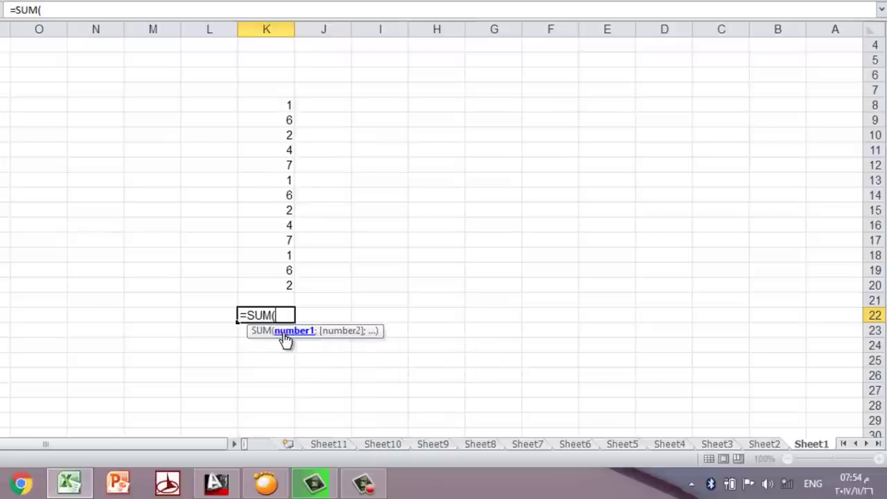
drag(277, 112, 280, 289)
key(Return)
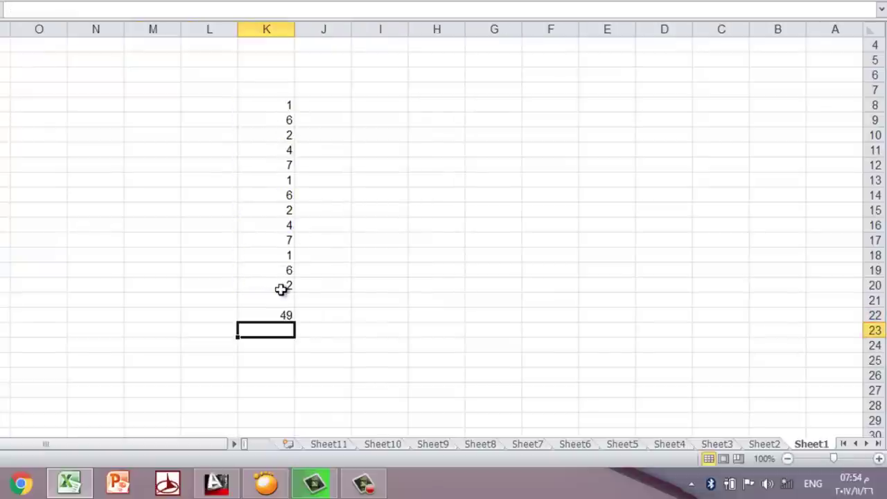
Review K22's formula and the K8:K20 values, then select I22 beside the total.
click(273, 311)
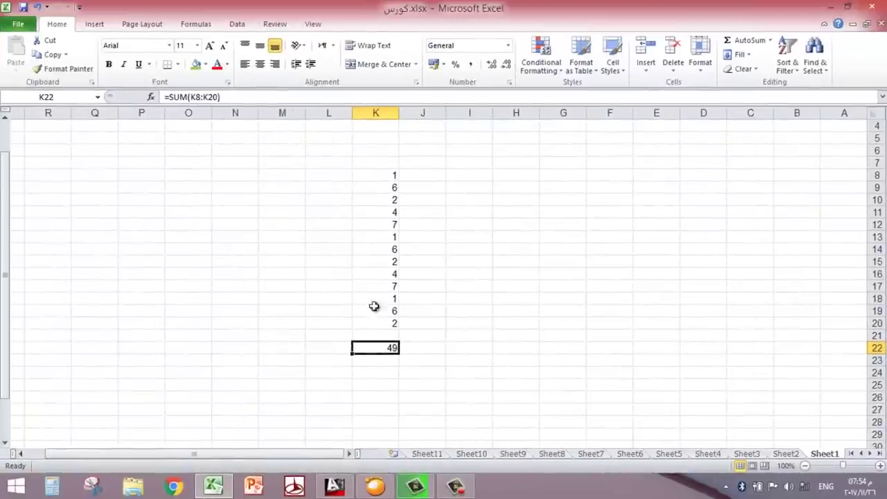
drag(392, 176, 380, 320)
click(473, 271)
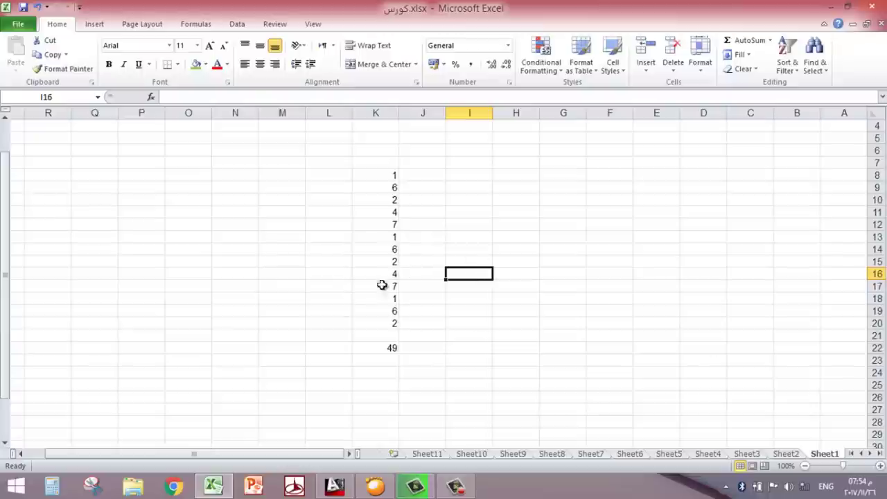
click(388, 347)
click(416, 347)
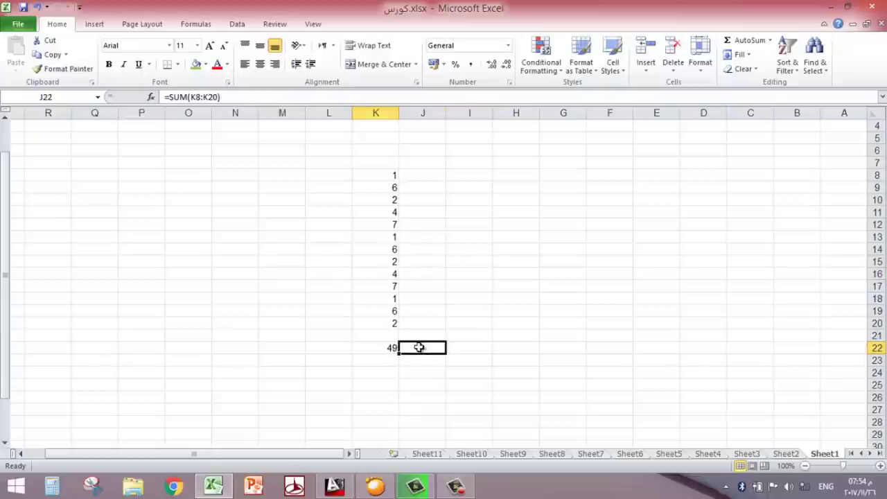
click(392, 347)
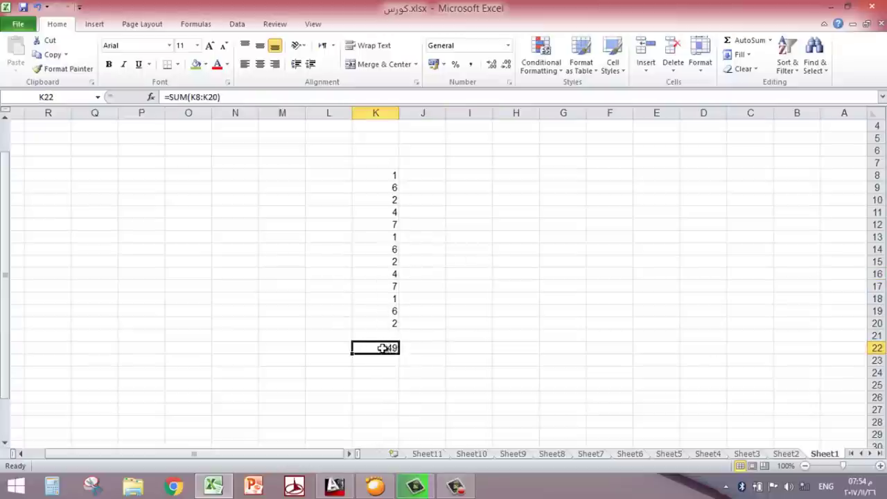
click(431, 350)
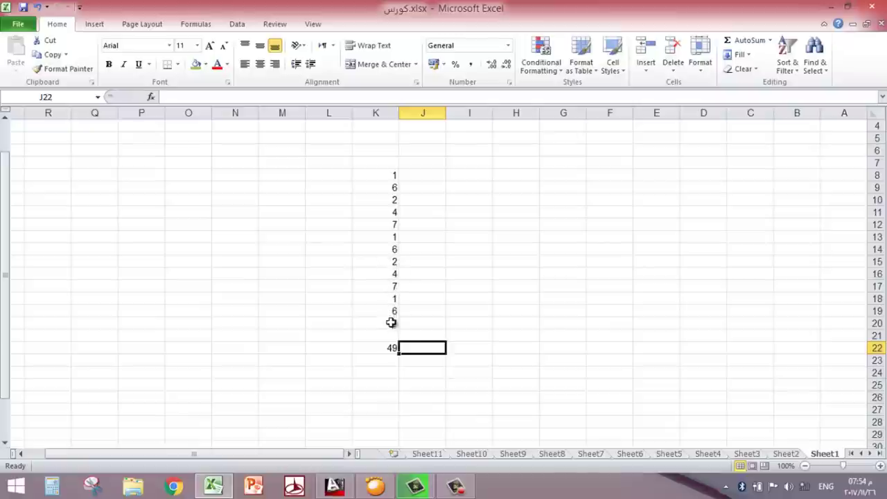
click(460, 347)
Enter =K22/13 in I22 to get a manual average of 3.769231.
text(=)
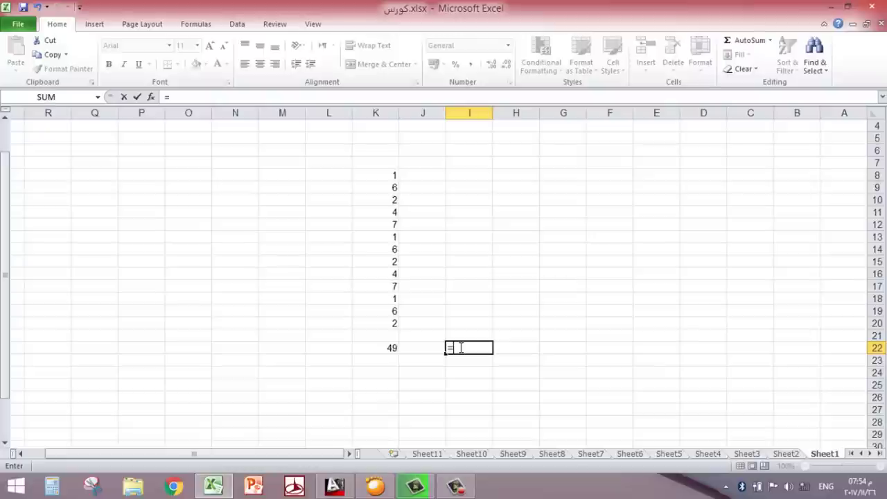
click(393, 349)
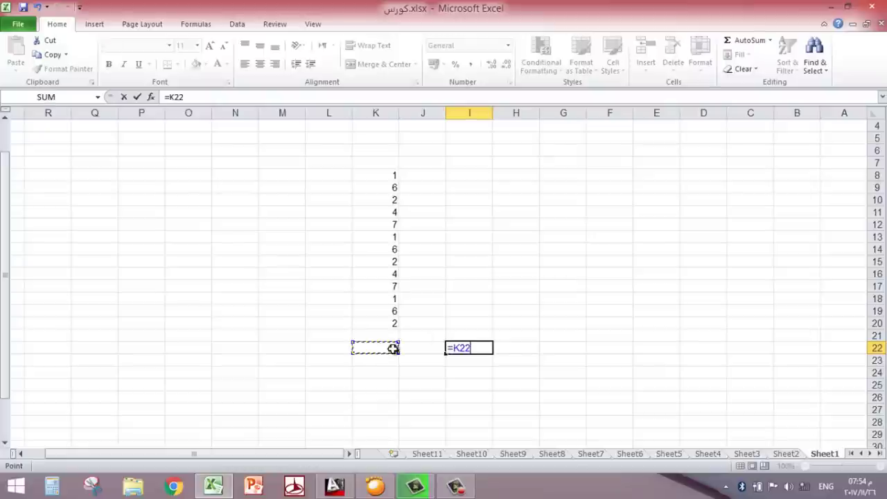
text(/13)
key(Return)
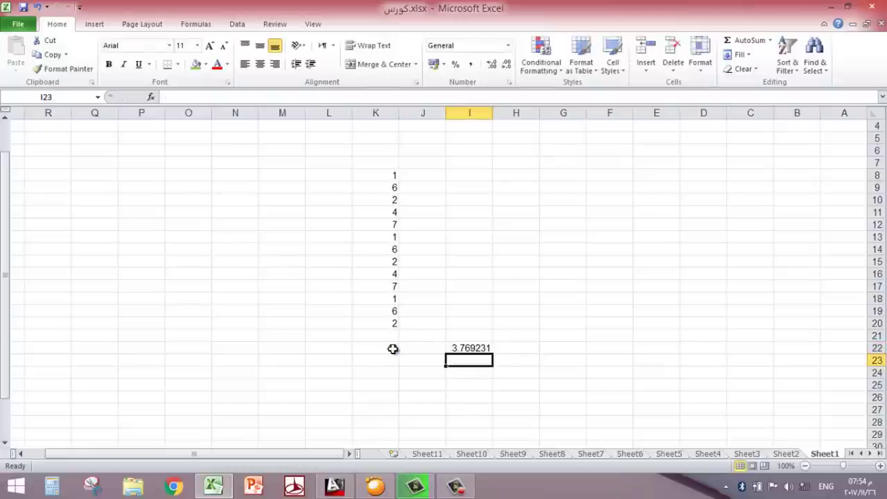
click(483, 344)
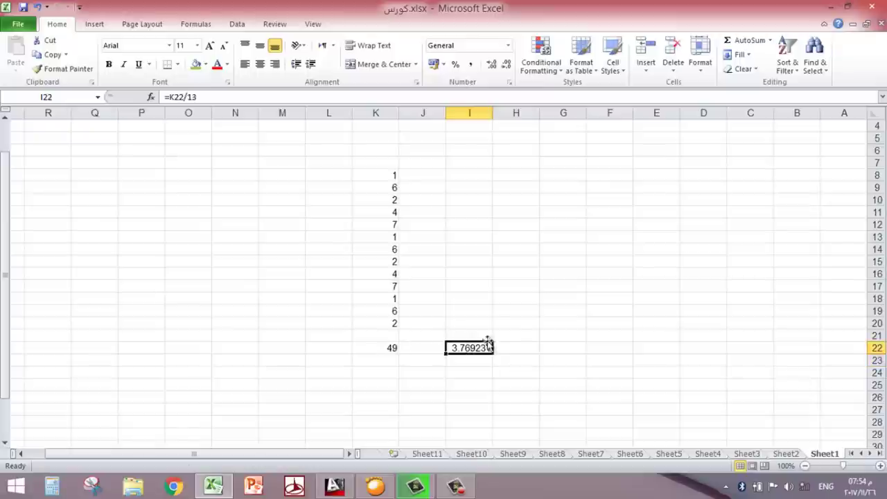
click(481, 286)
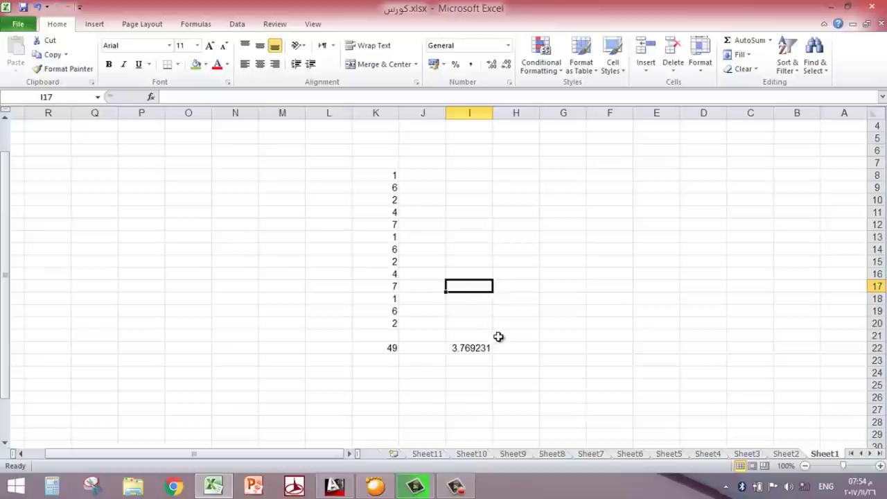
Enter =AVERAGE(K8:K20) in I17 and compare its 3.769231 with I22.
text(=)
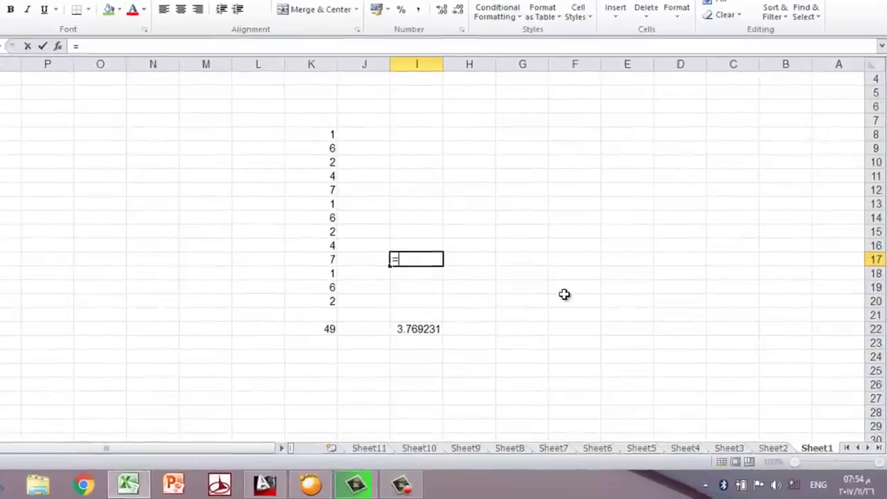
text(a)
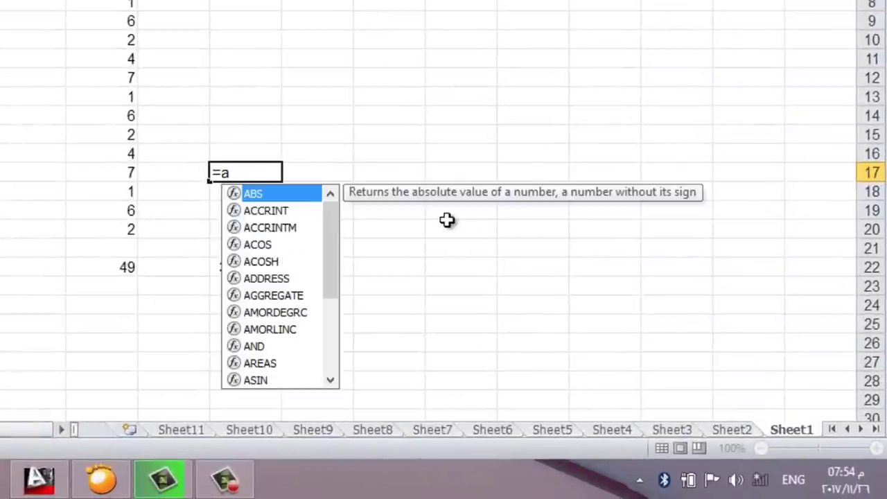
text(ve)
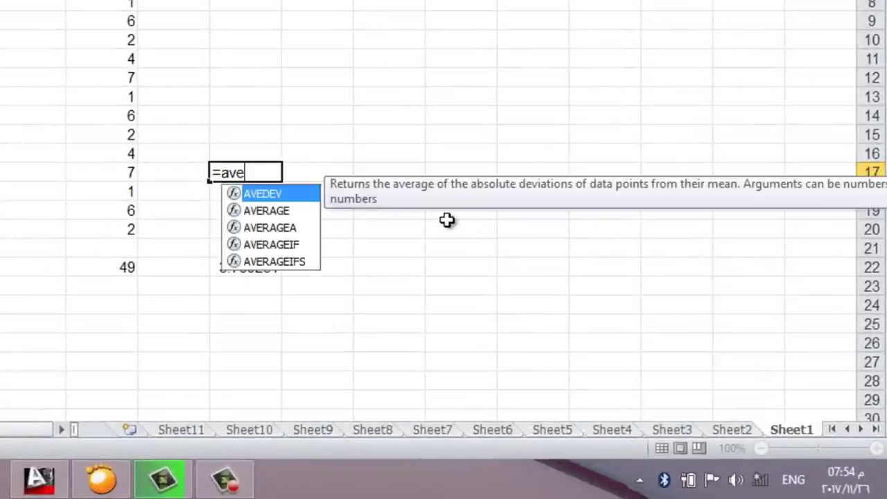
text(r)
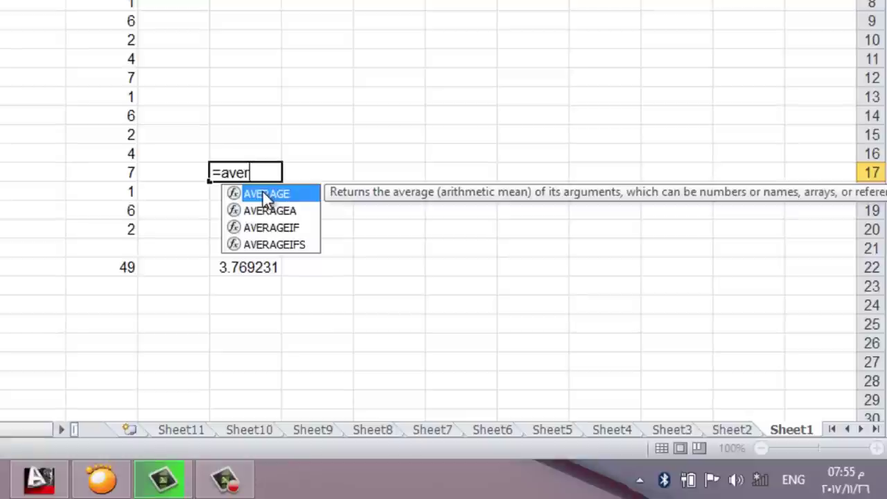
double_click(264, 193)
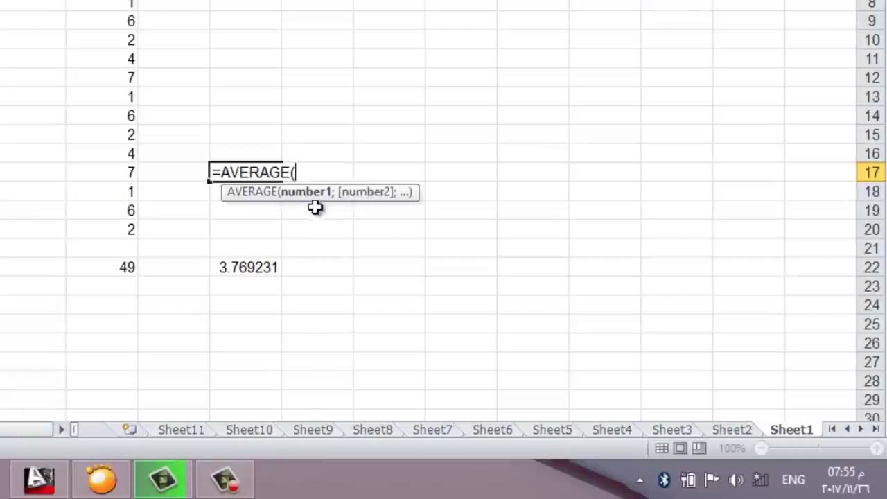
drag(122, 4, 104, 230)
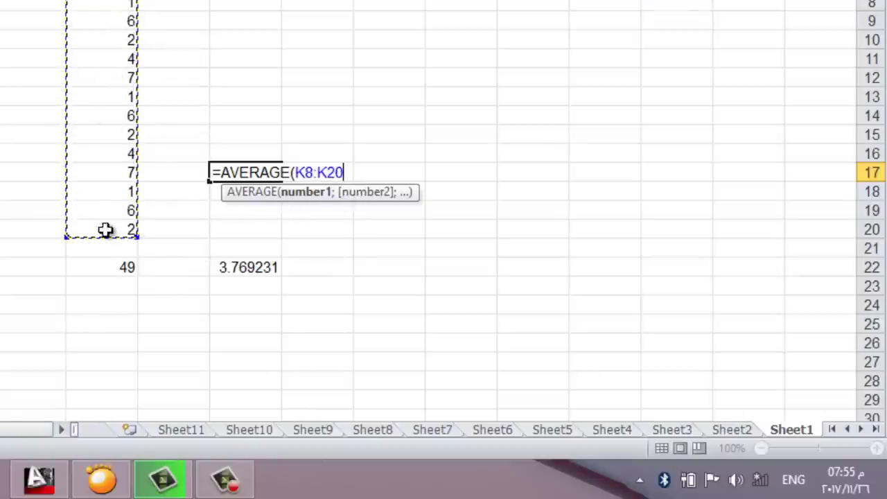
key(Return)
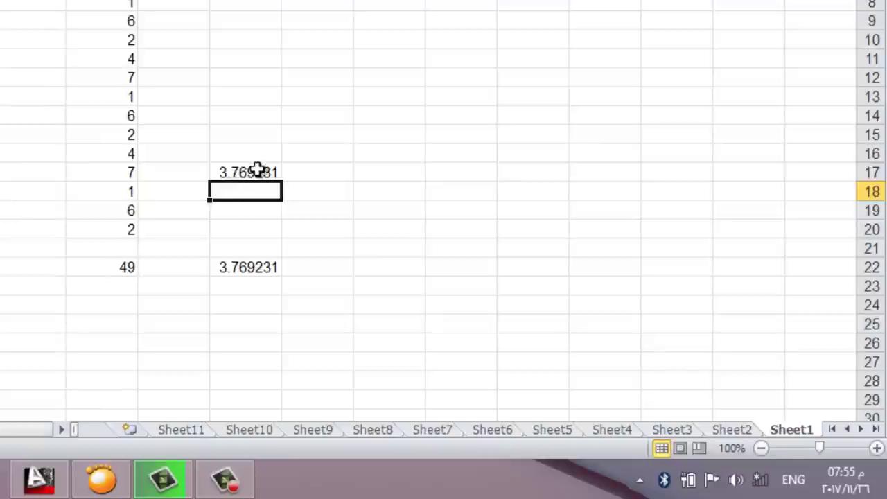
click(259, 172)
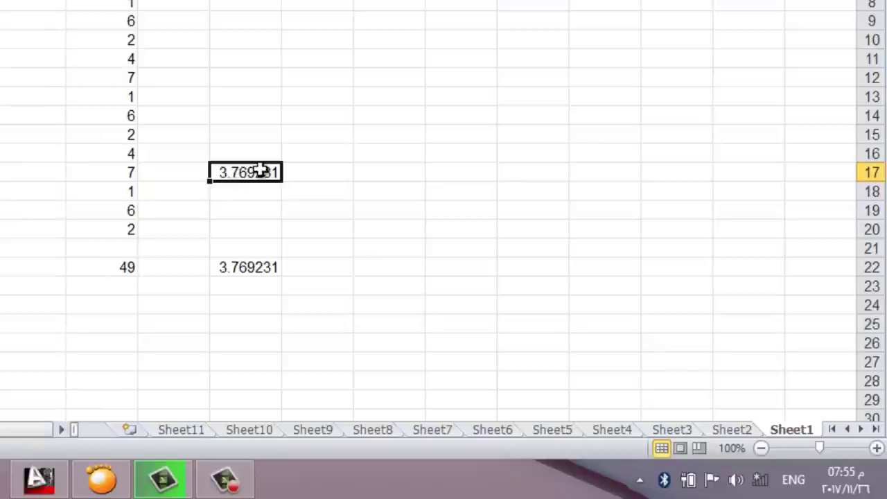
click(255, 271)
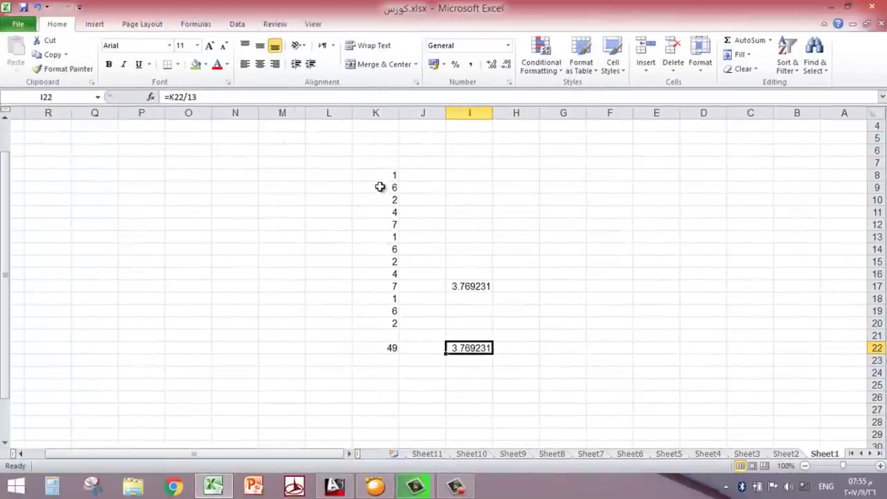
drag(380, 176, 373, 314)
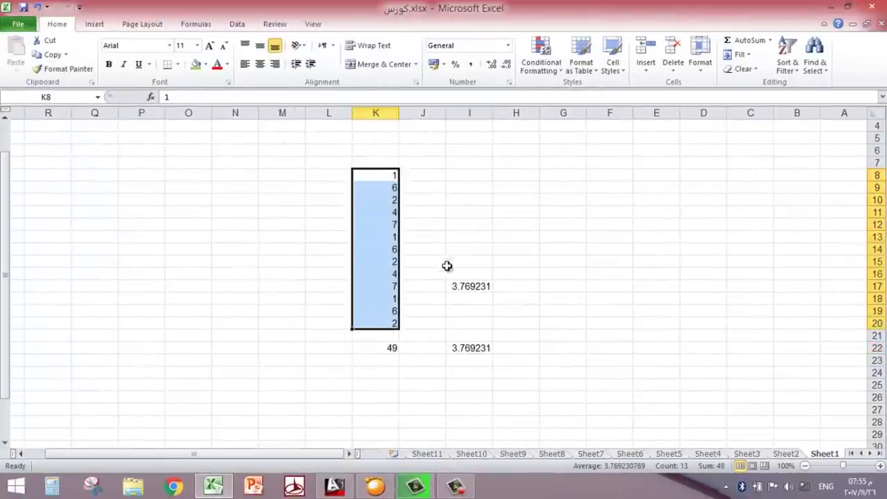
click(461, 283)
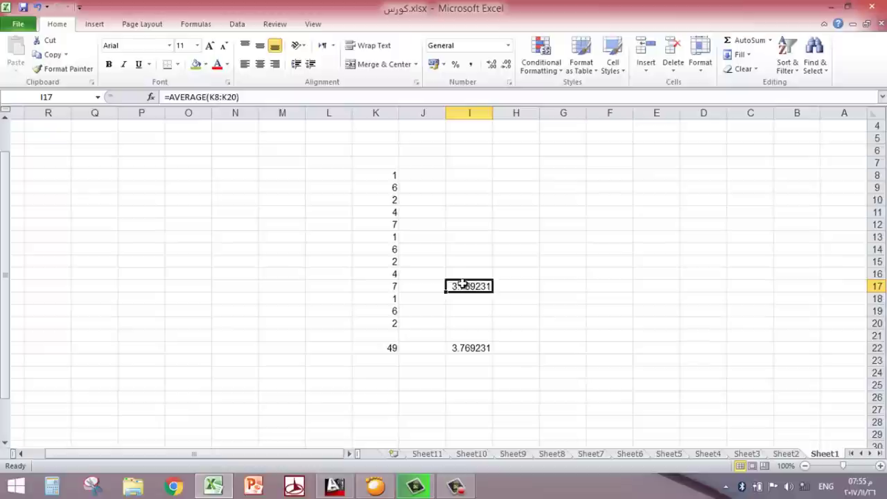
click(447, 237)
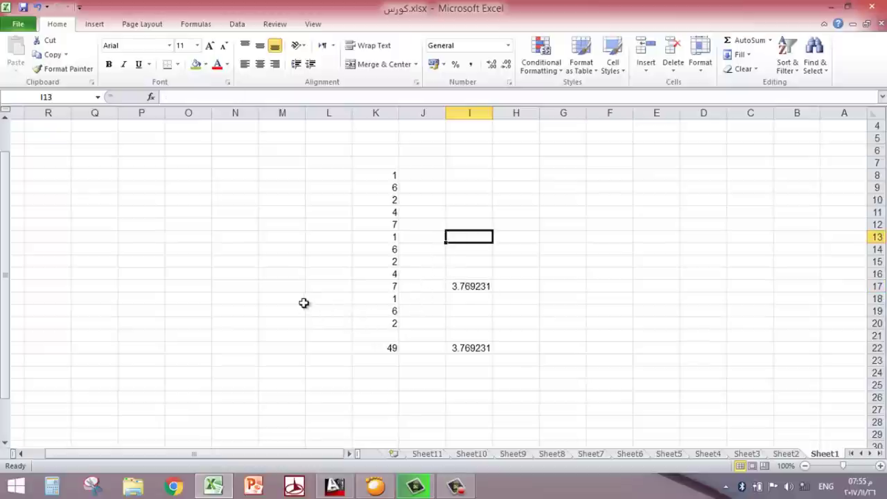
drag(392, 176, 372, 319)
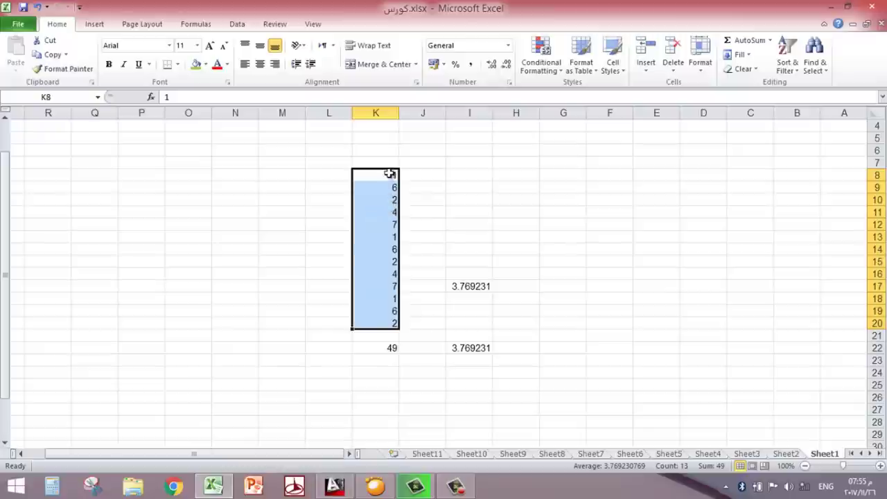
Enter a COUNT formula over K8:K20 in N18, returning 13.
click(255, 298)
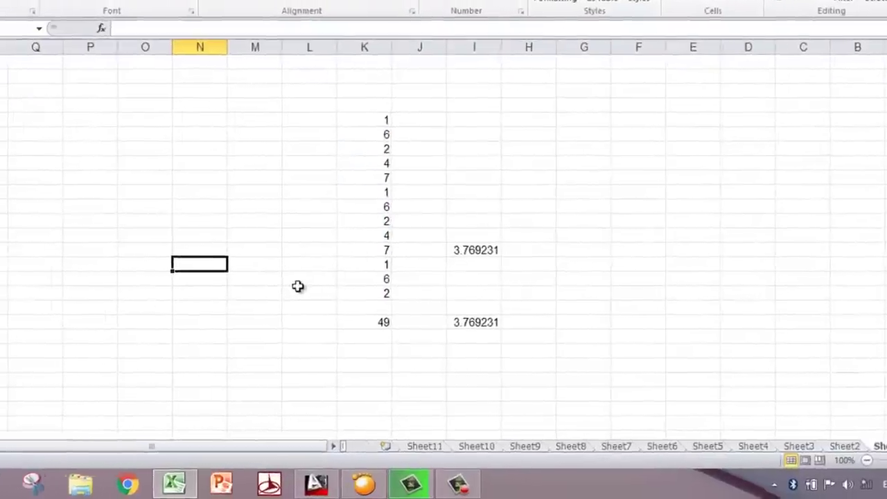
text(=)
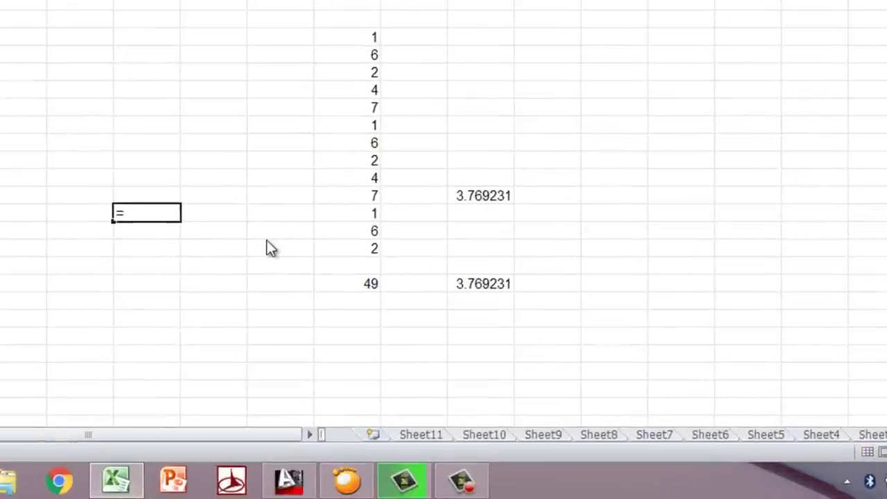
text(cou)
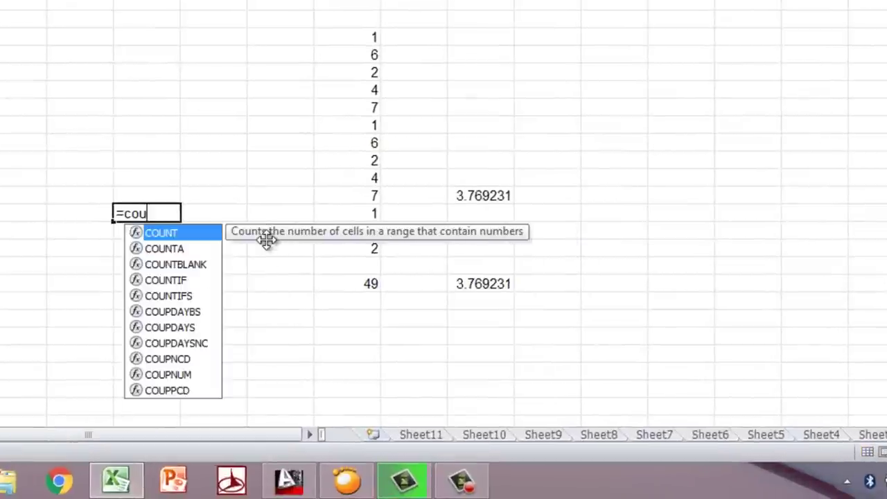
key(Tab)
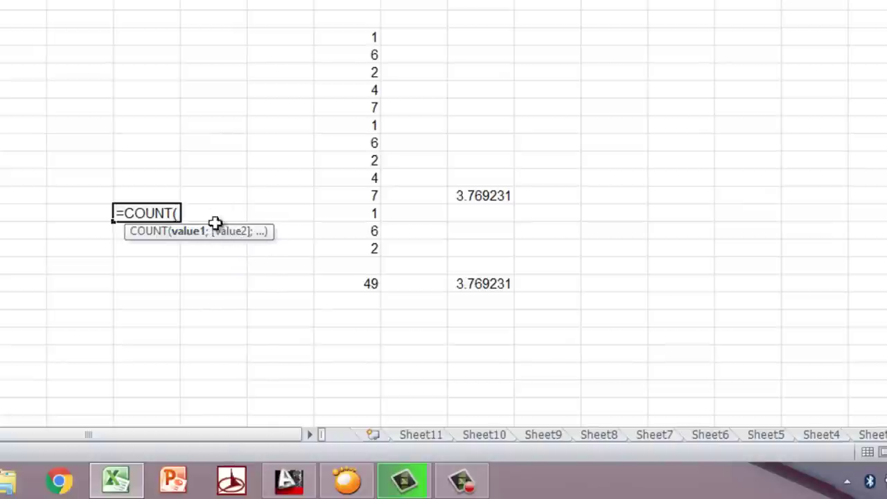
drag(371, 37, 356, 247)
key(Return)
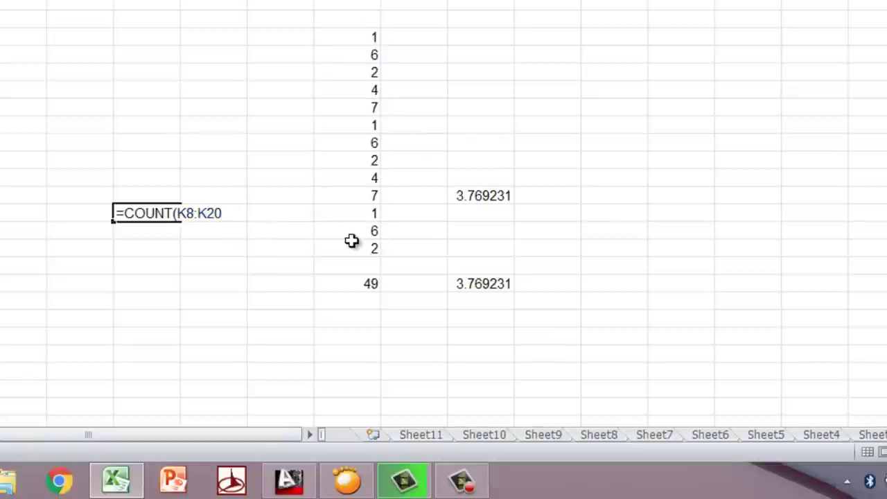
click(166, 210)
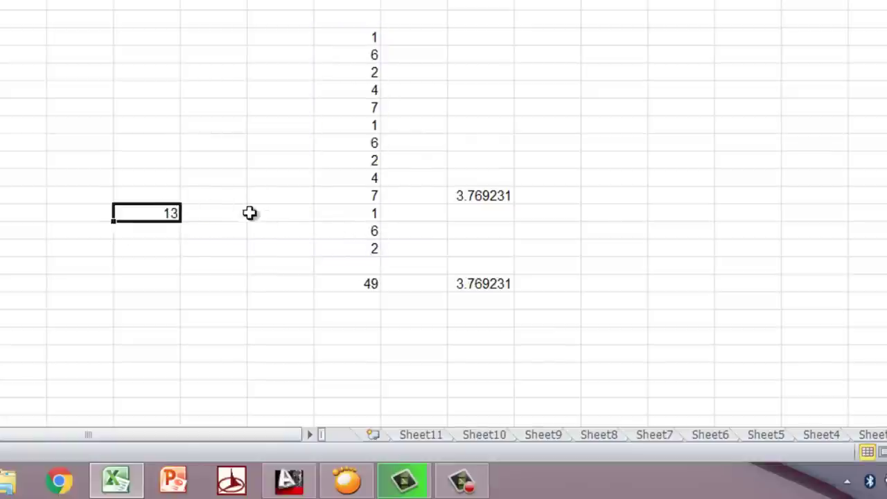
Enter 1, 2 and 3 down the column beside the numbers.
click(280, 59)
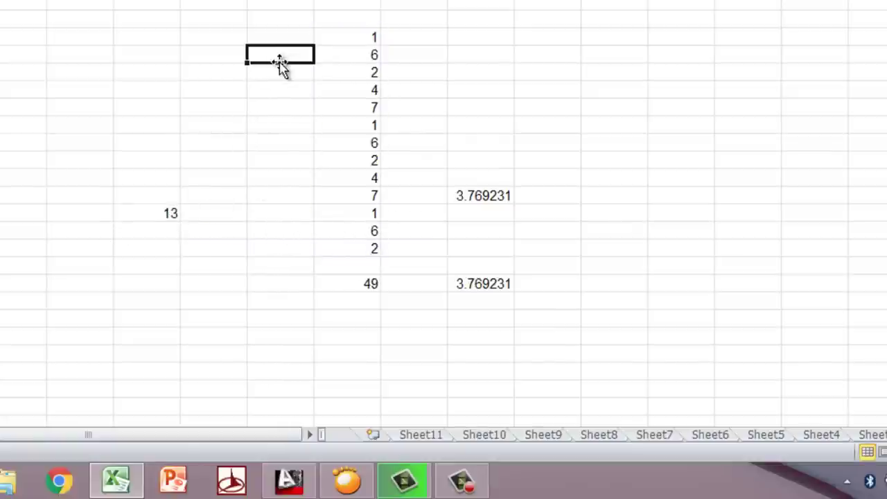
text(1)
key(Return)
text(2)
key(Return)
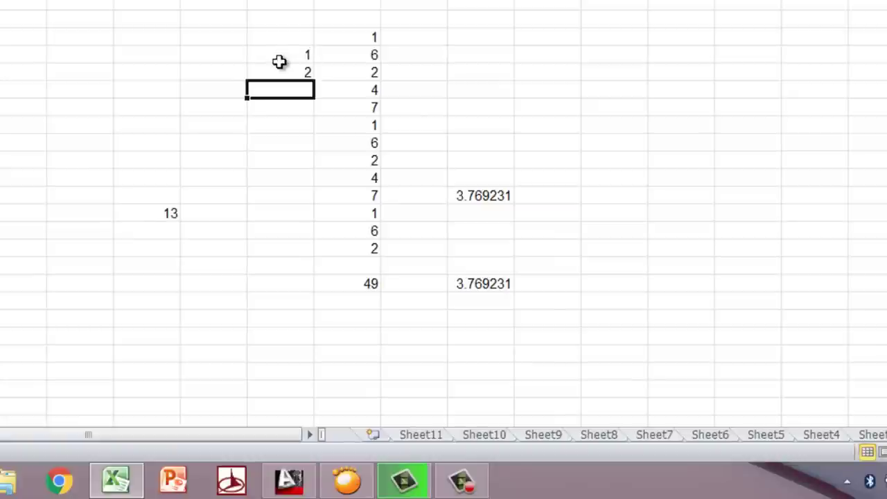
text(3)
key(Return)
Add the letters a, b and c below them, correcting the mistyped 'ab' entry.
text(ab)
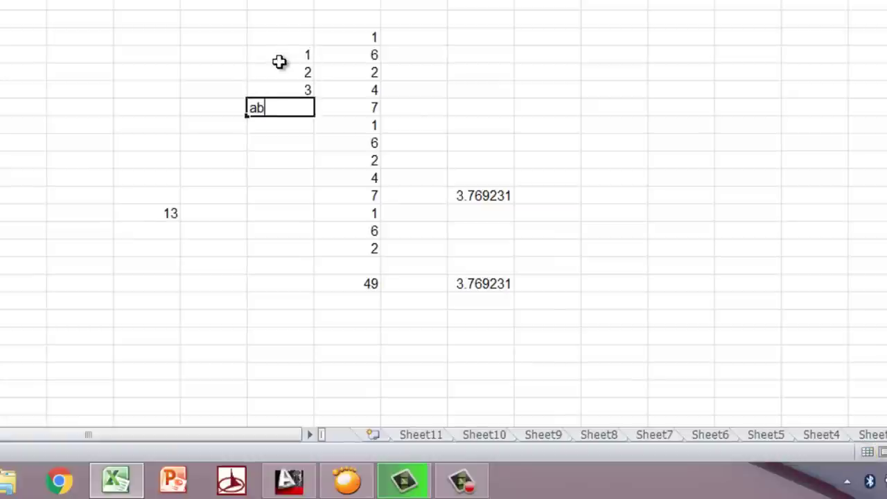
key(Return)
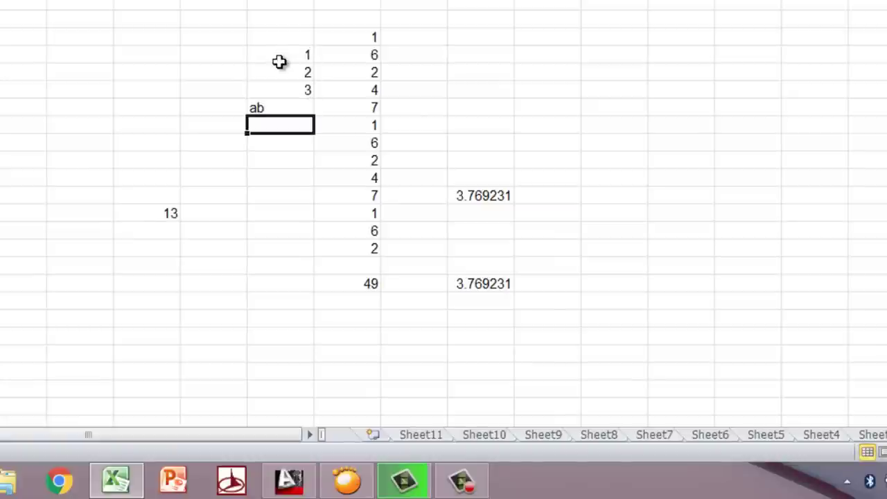
key(Up)
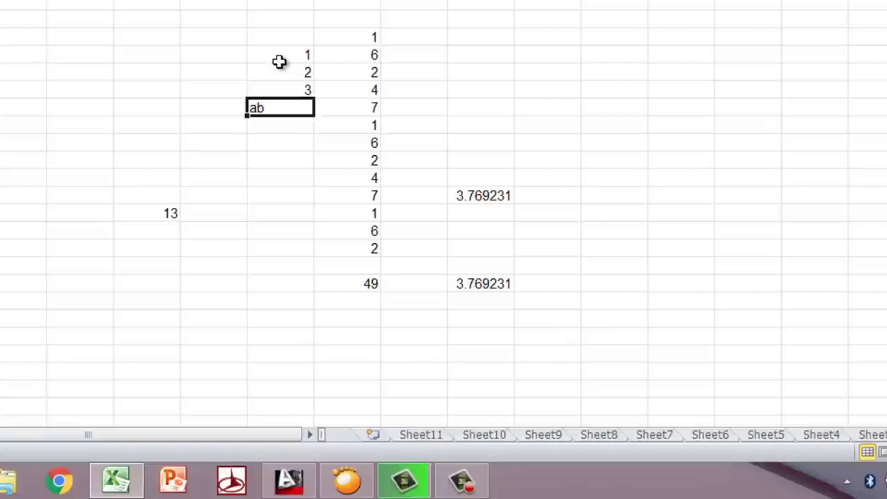
key(BackSpace)
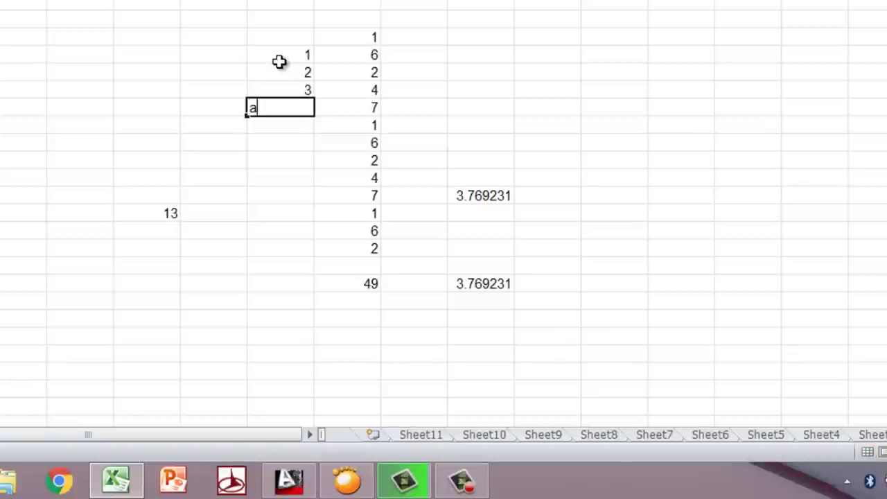
key(Return)
text(b)
key(Return)
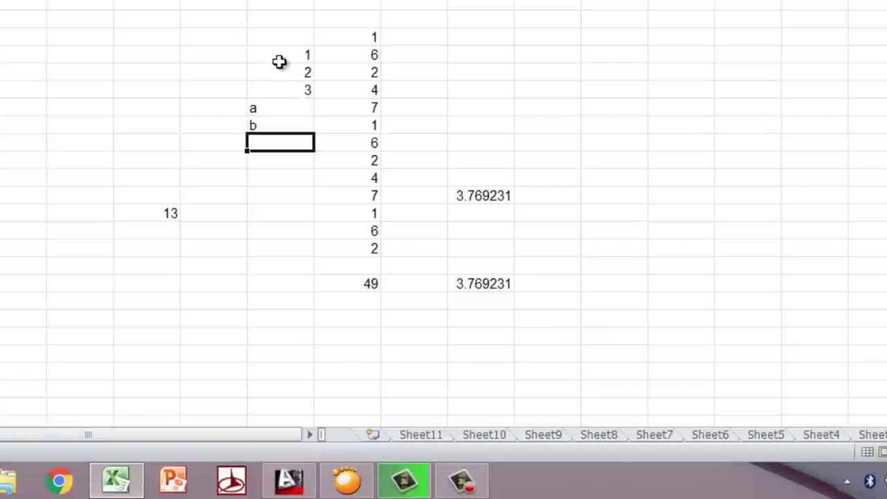
text(c)
key(Return)
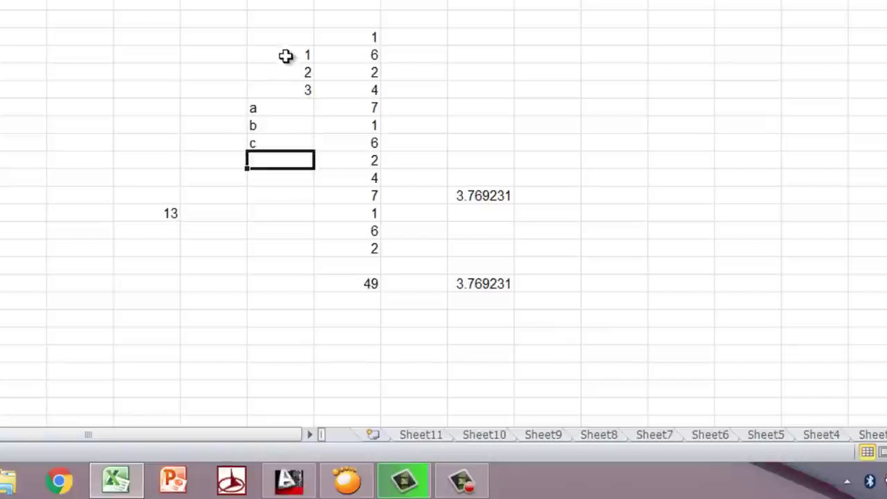
Centre-align the six entries from 1 to c with Alt+H, A, C.
drag(286, 57, 265, 141)
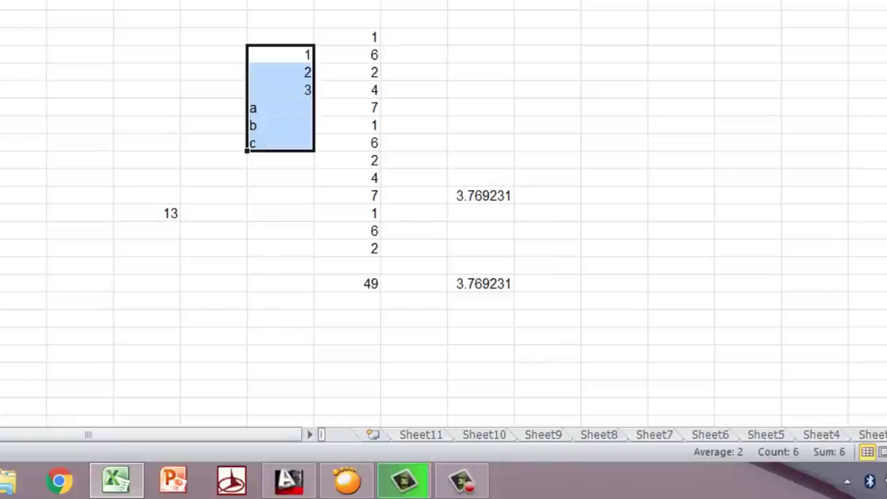
key(alt+h)
key(a)
key(c)
click(286, 177)
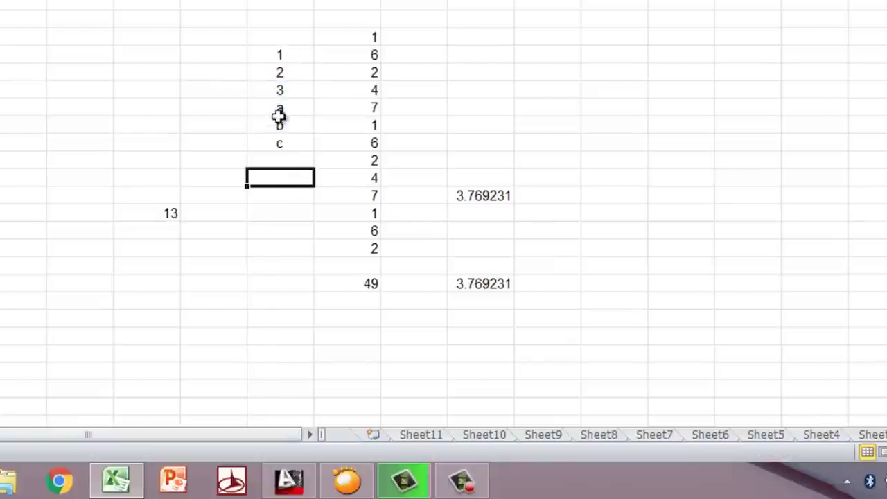
Enter =COUNT(L9:L14) below the mixed list, returning 3.
click(269, 233)
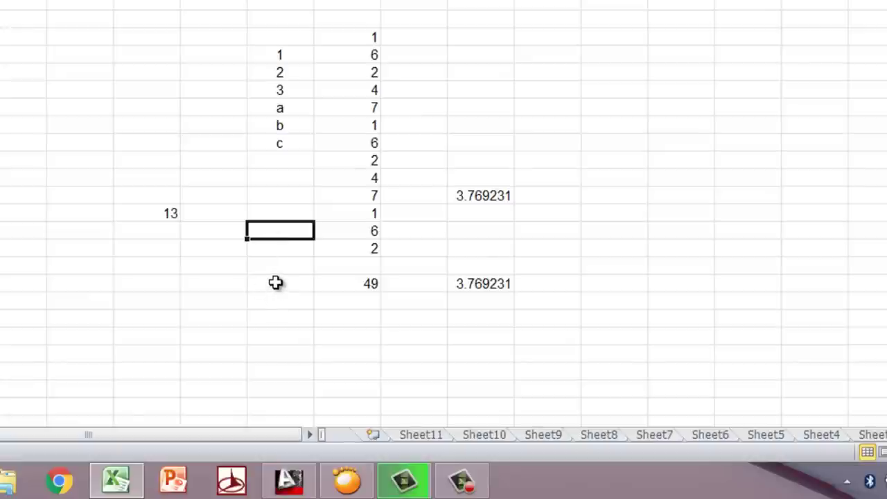
text(=co)
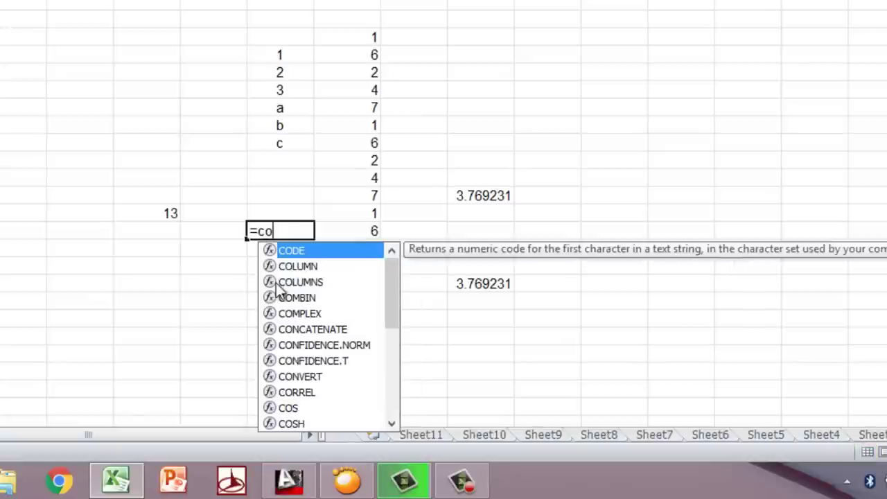
text(u)
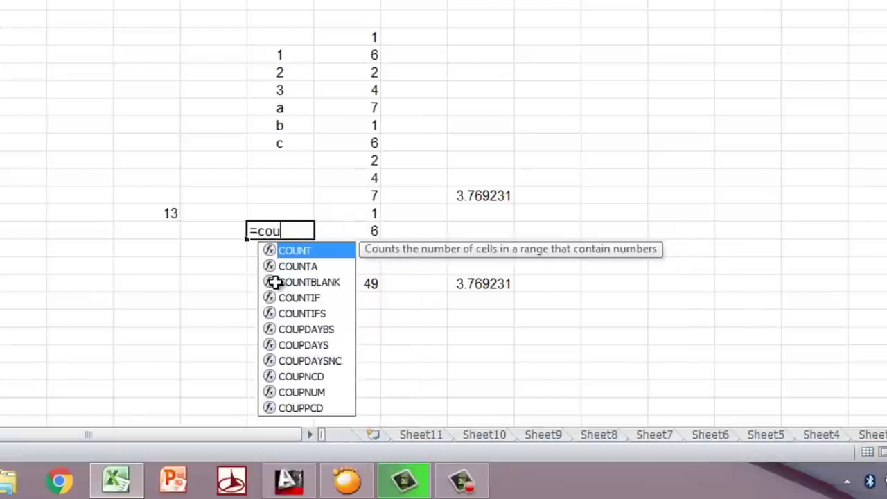
key(Tab)
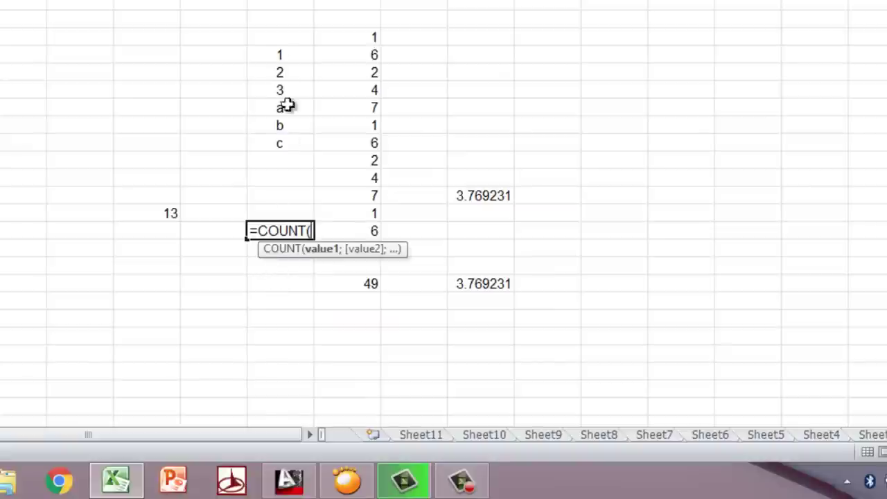
drag(279, 54, 271, 139)
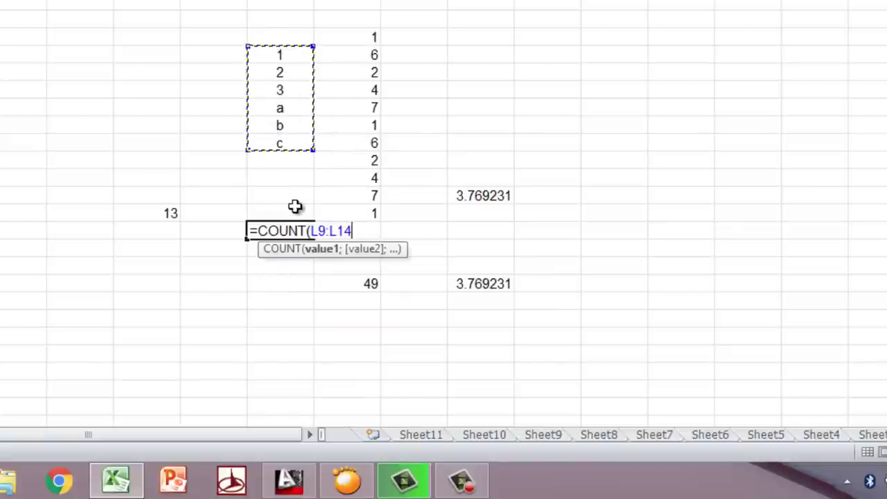
key(ctrl+Return)
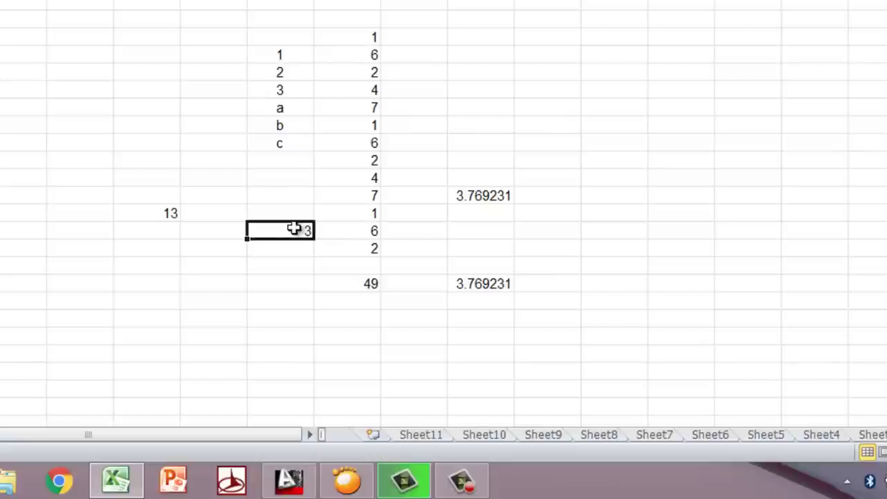
click(280, 276)
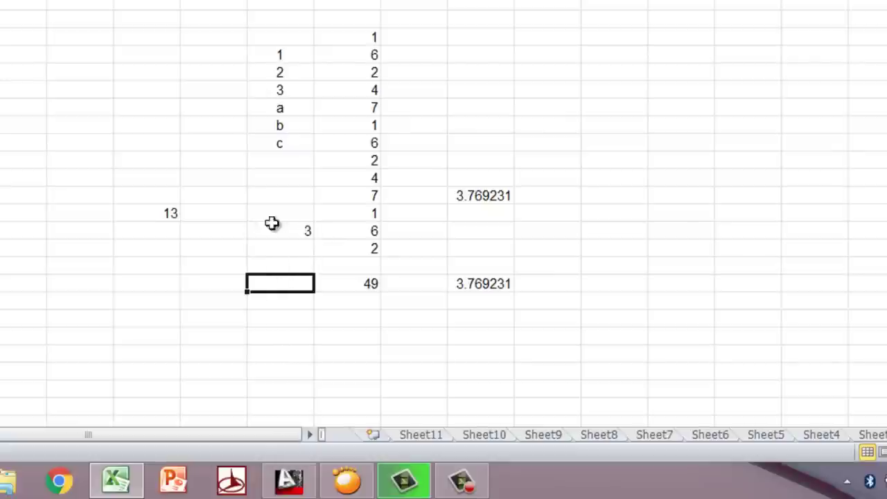
Compare the status-bar counts of 1–3 and a–c, then start =COUNTA beside 13.
drag(292, 53, 293, 86)
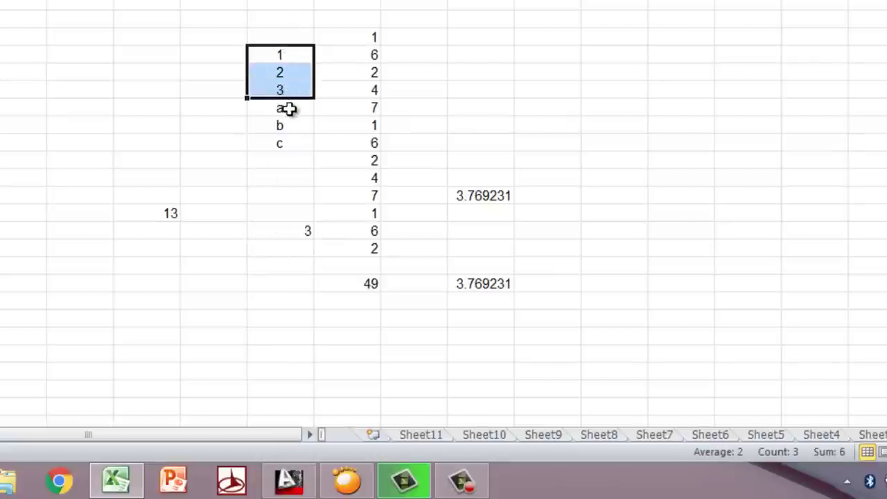
drag(288, 109, 285, 139)
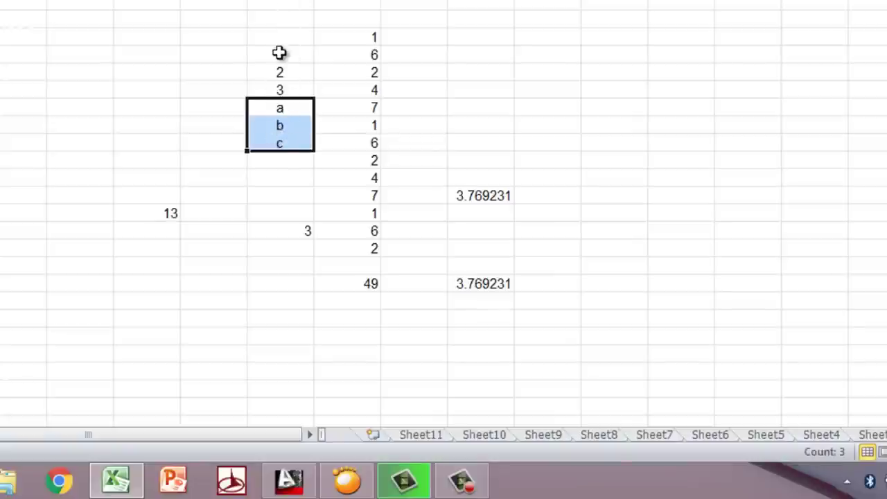
click(276, 215)
text(=)
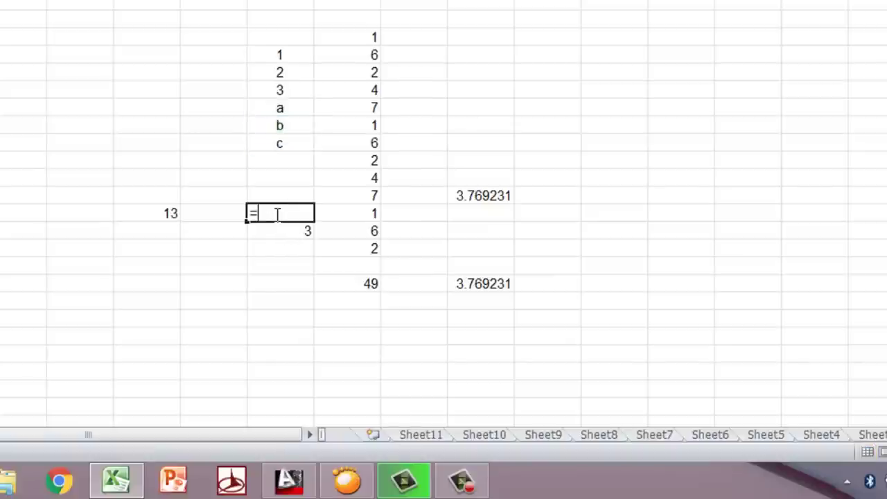
text(co)
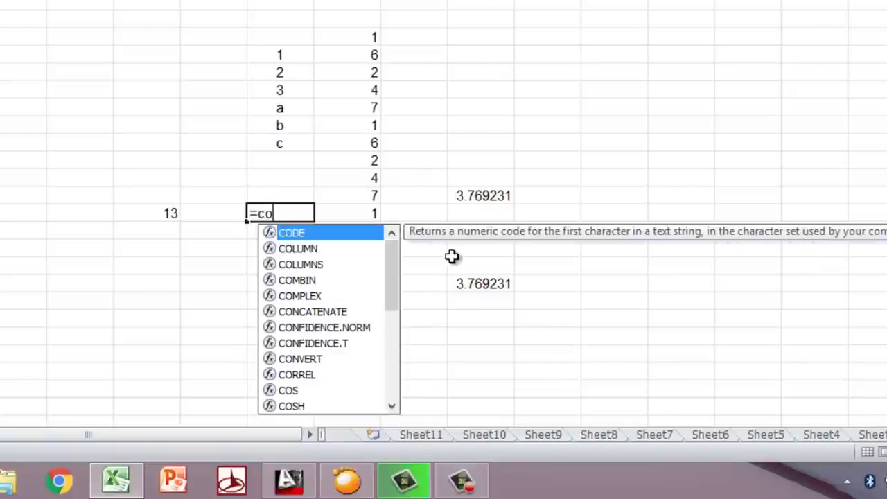
text(unt)
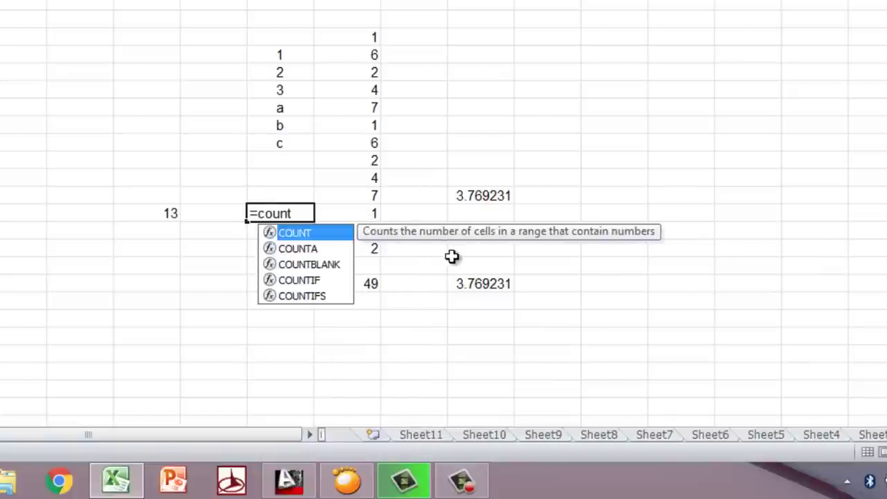
text(a)
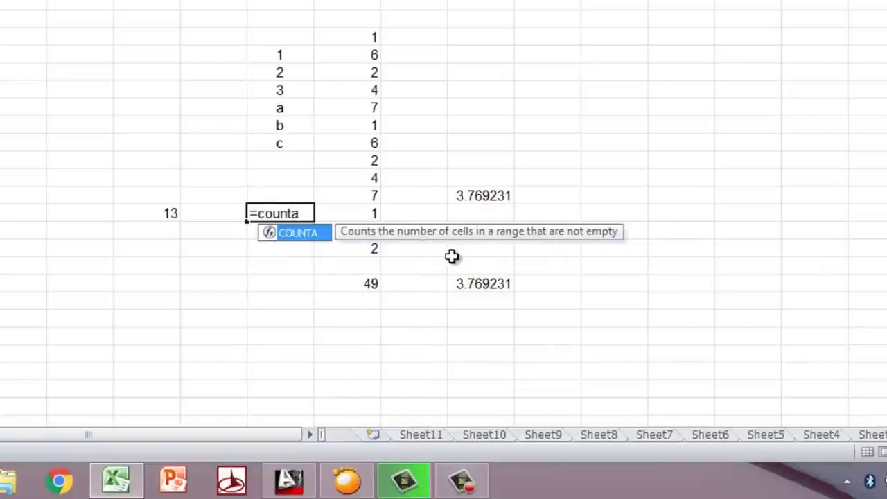
Complete =COUNTA(L9:L14) in L18, returning 6 for all mixed entries.
key(Tab)
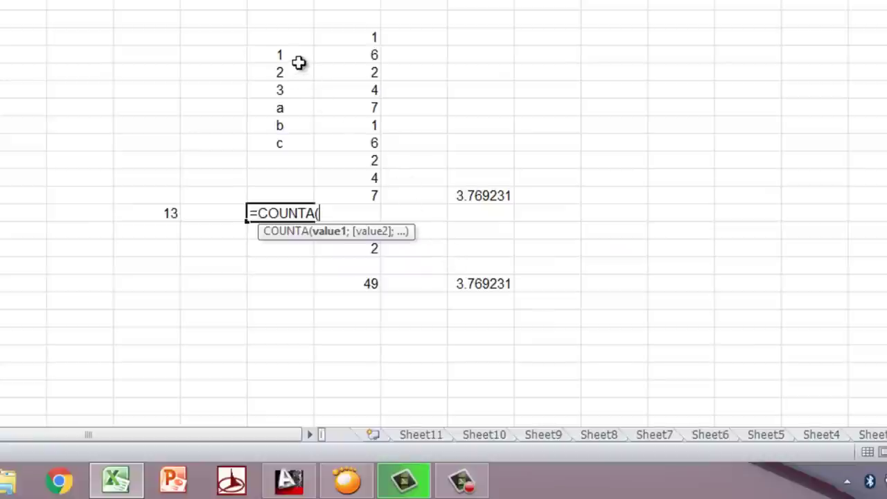
click(294, 56)
drag(294, 56, 283, 142)
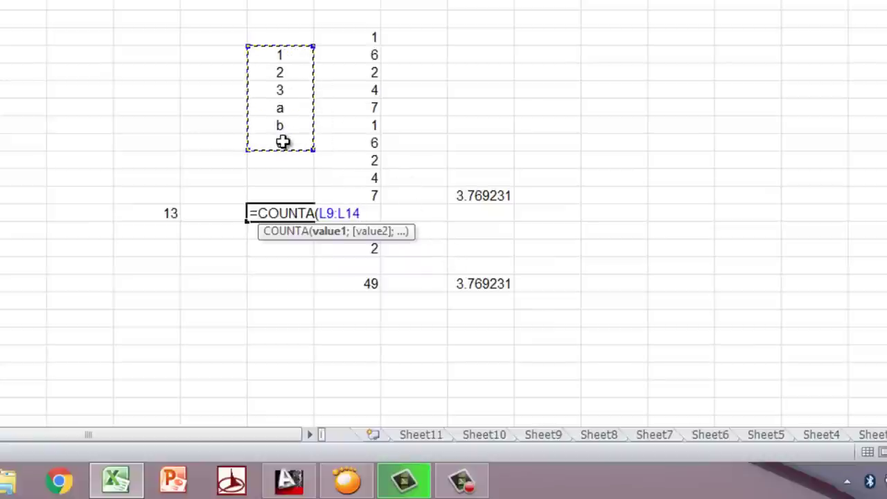
key(Return)
click(283, 212)
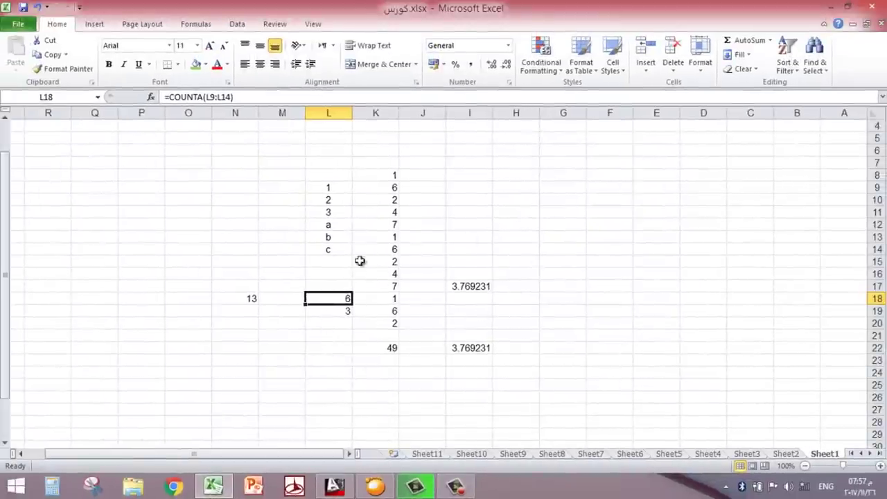
click(258, 226)
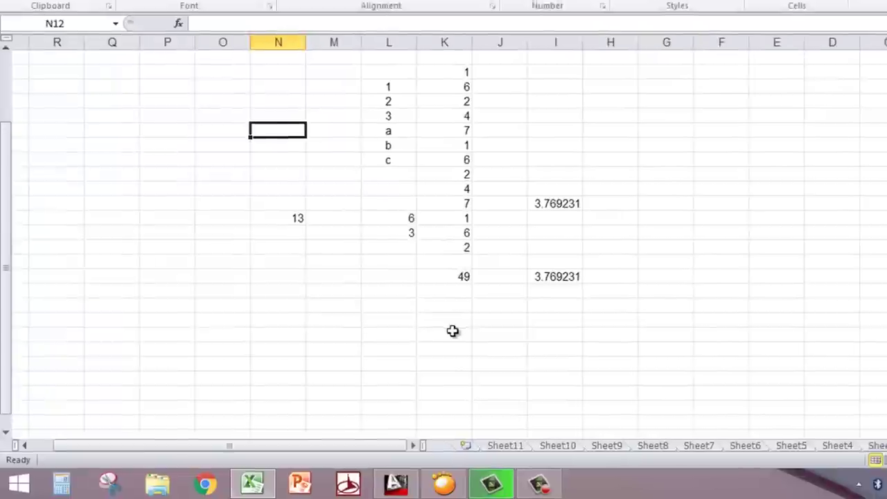
Put =MAX(K8:K22) in K26 below the totals, returning 49.
click(388, 398)
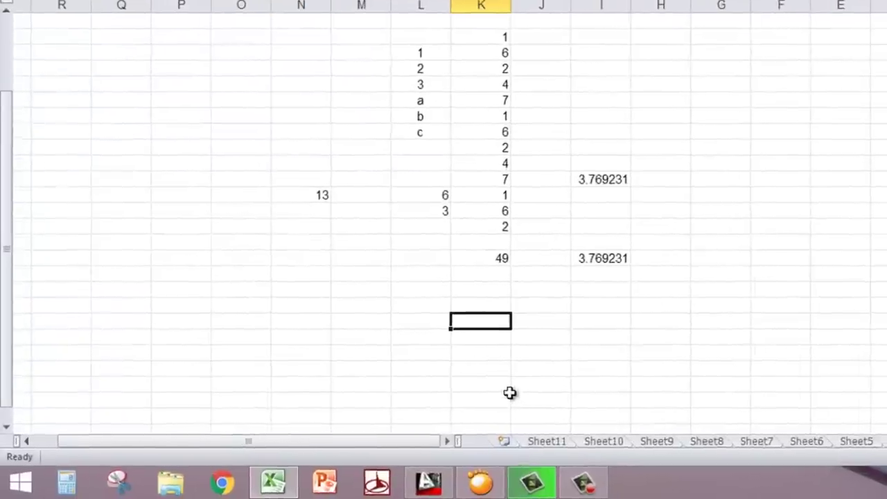
text(=m)
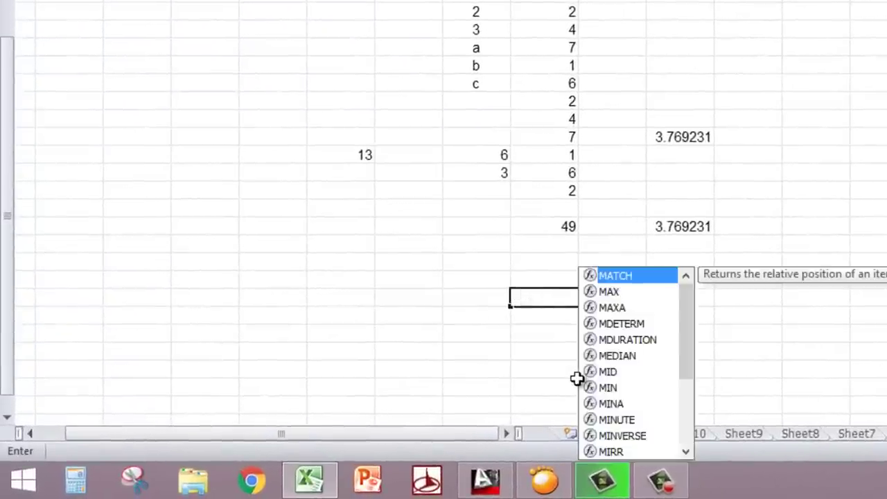
text(ax)
key(Tab)
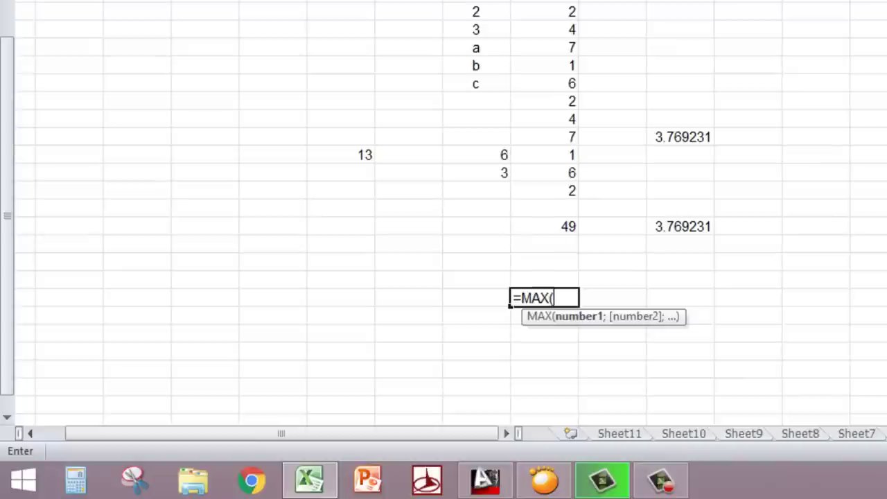
drag(544, 3, 554, 226)
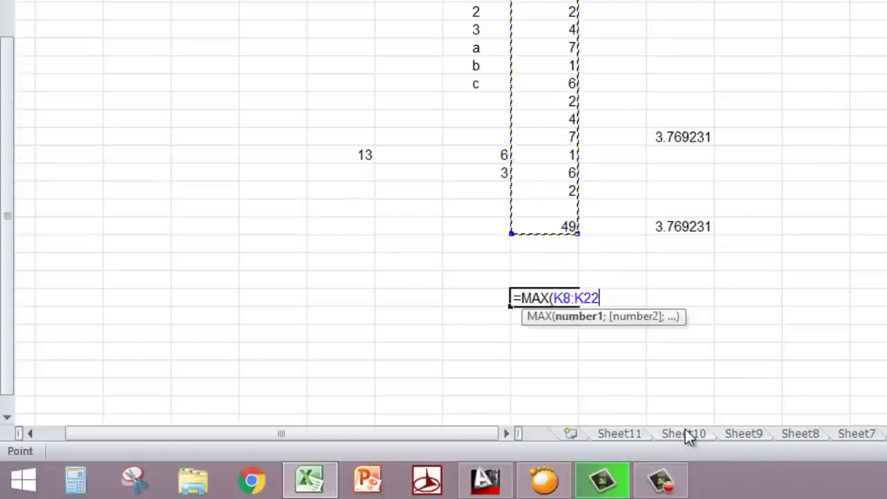
key(Return)
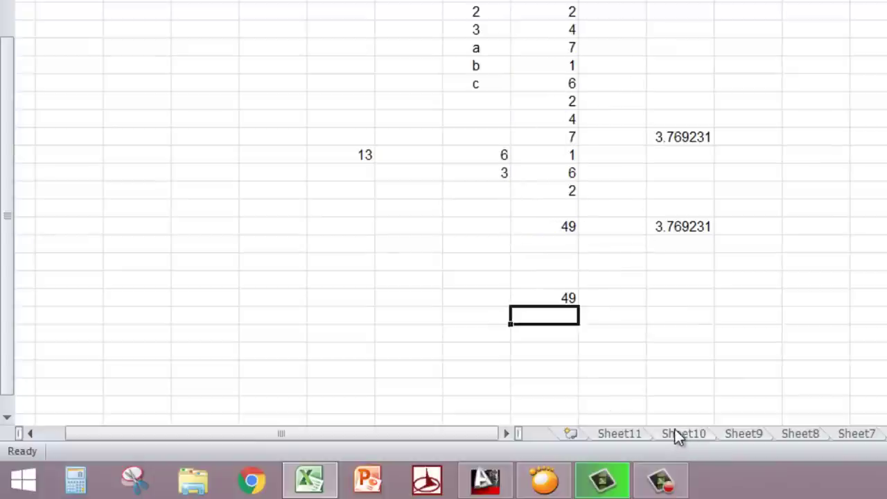
click(563, 300)
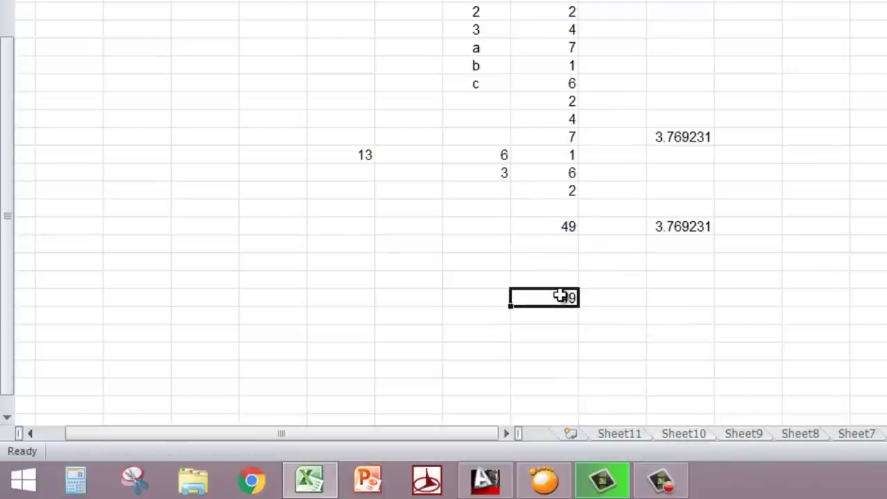
click(553, 101)
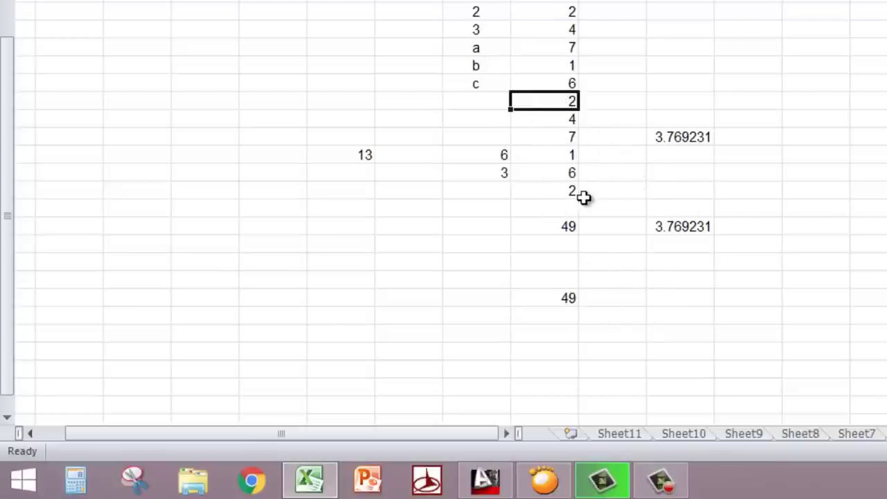
Change the 2 in column K to 130 and confirm SUM and MAX now read 177.
text(130)
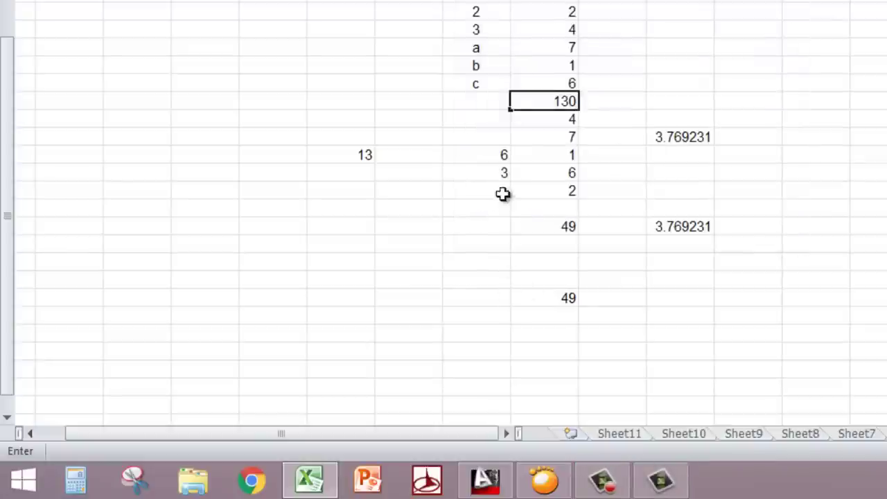
click(463, 257)
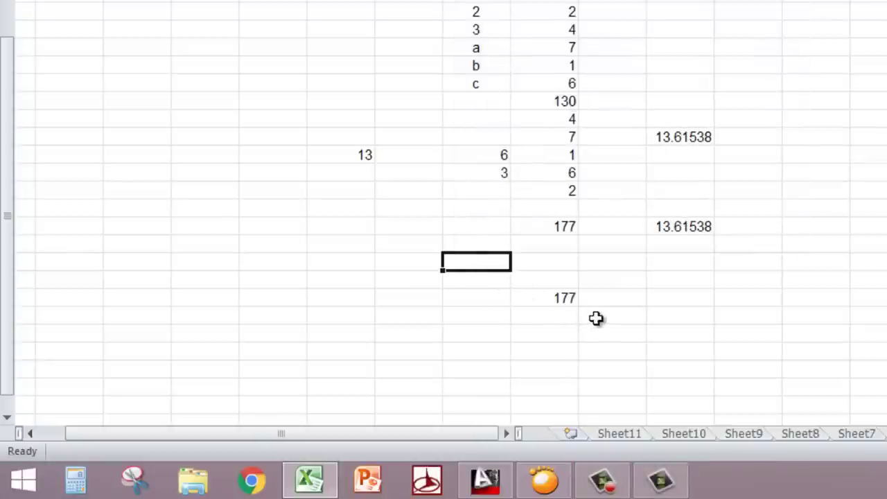
click(604, 317)
click(540, 296)
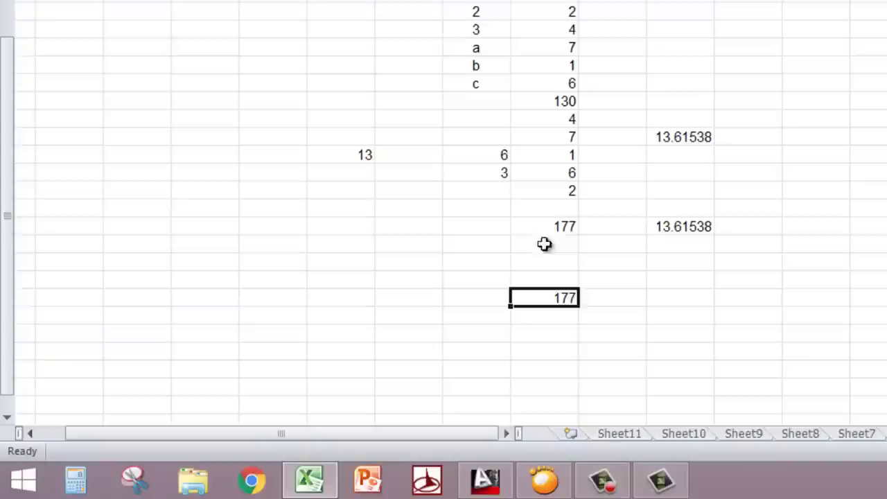
click(558, 98)
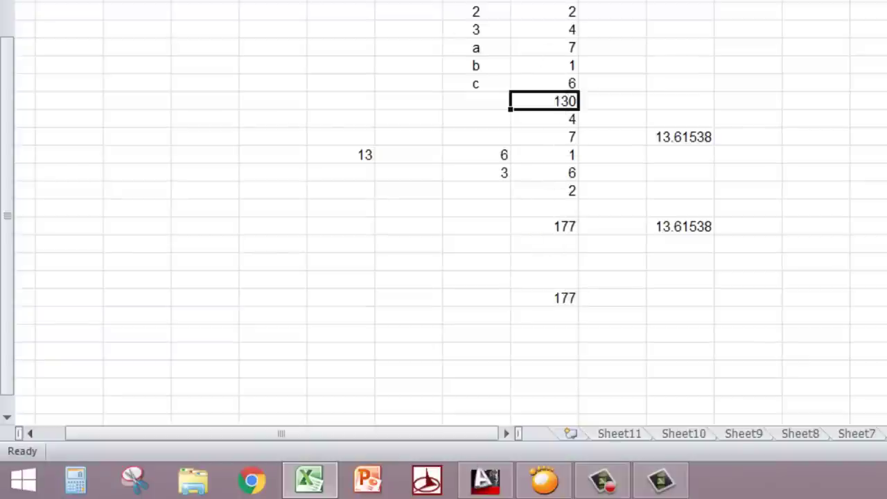
click(561, 227)
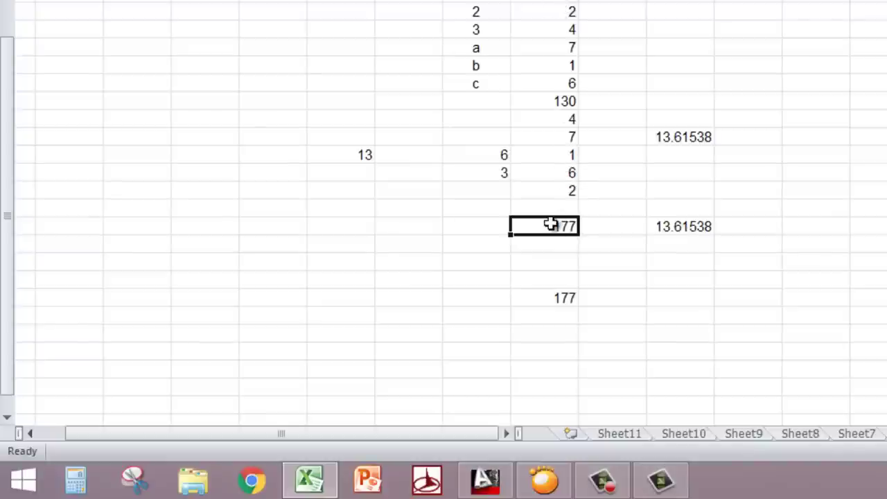
click(559, 299)
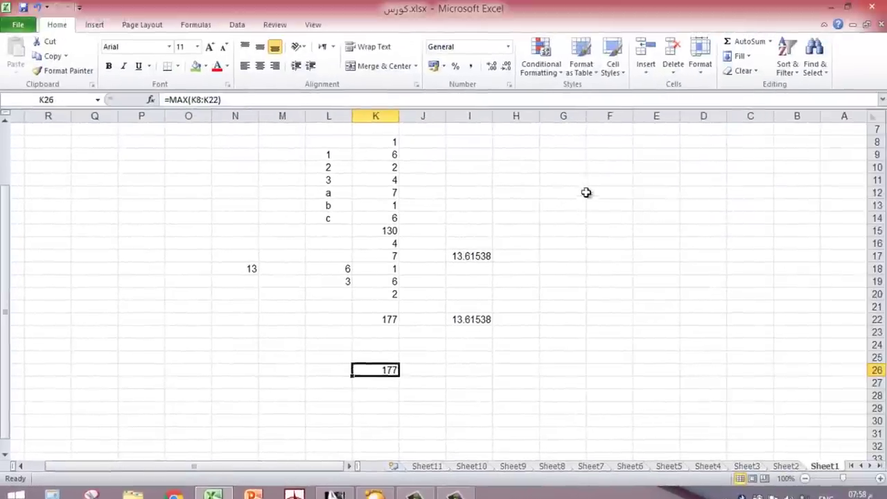
Enter 1, 5, 9, 155, 0 and 2 down G12:G17.
click(581, 192)
text(1)
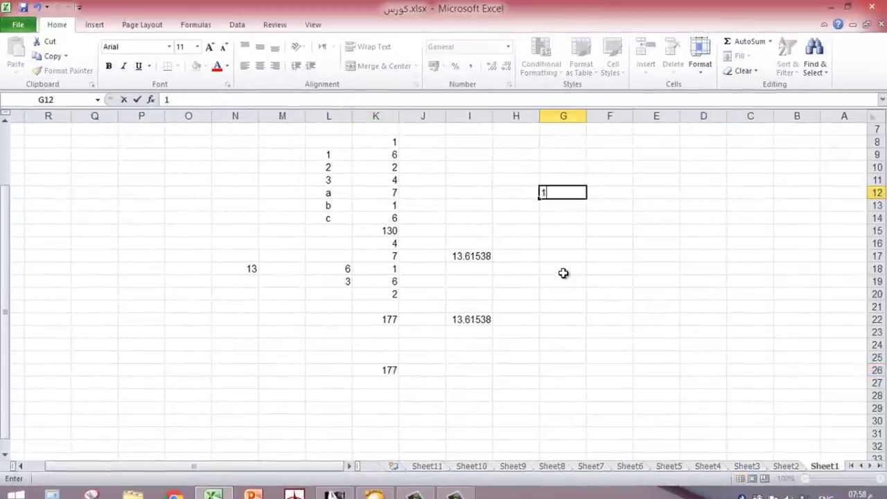
key(Return)
text(5)
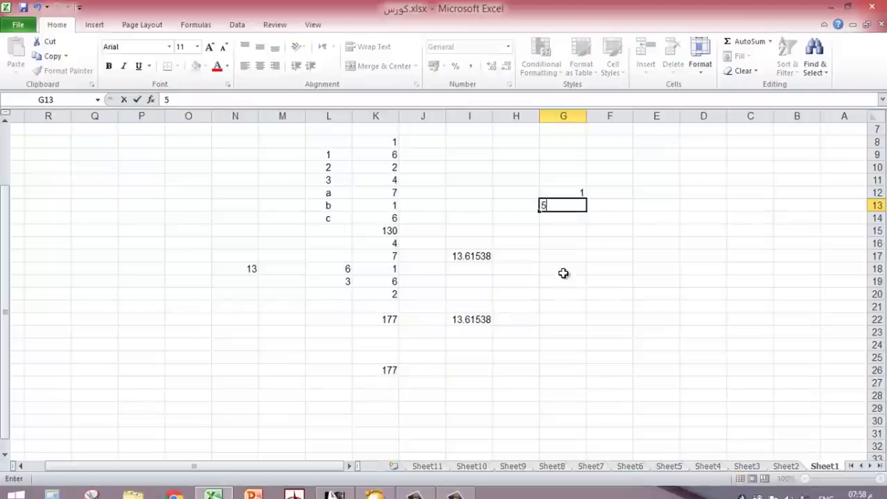
key(Return)
text(9)
key(Return)
text(1)
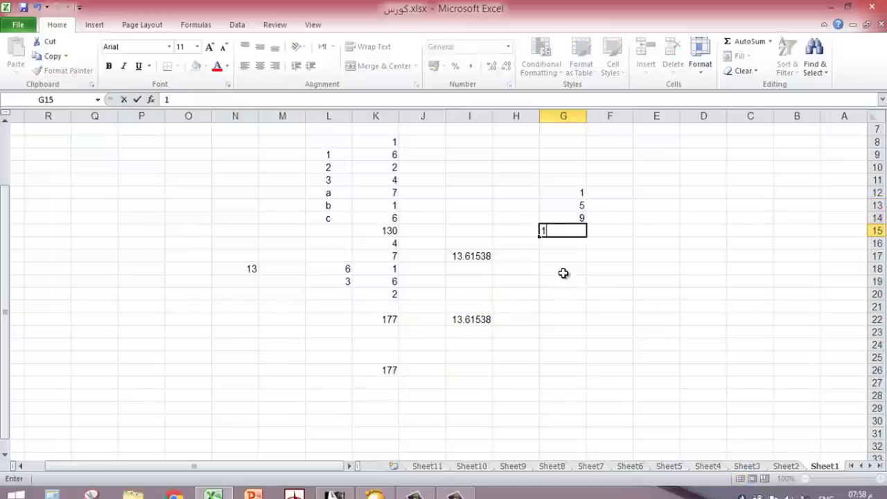
text(0)
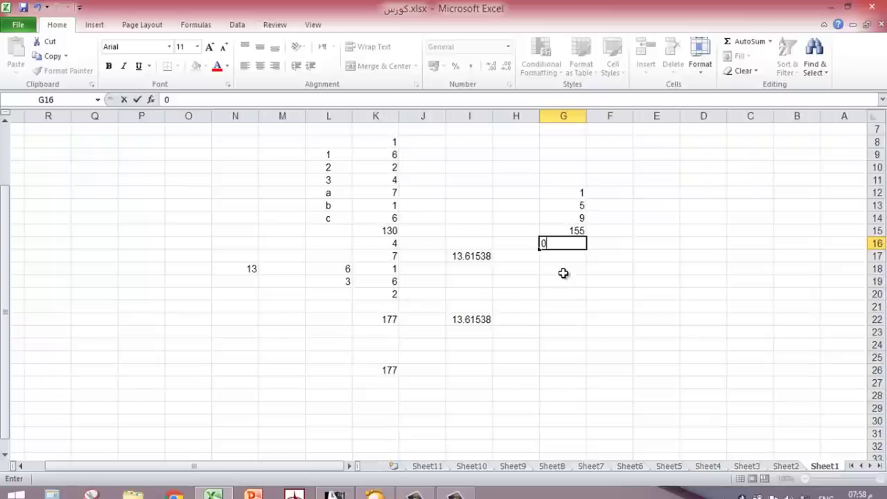
key(Return)
text(2)
key(Return)
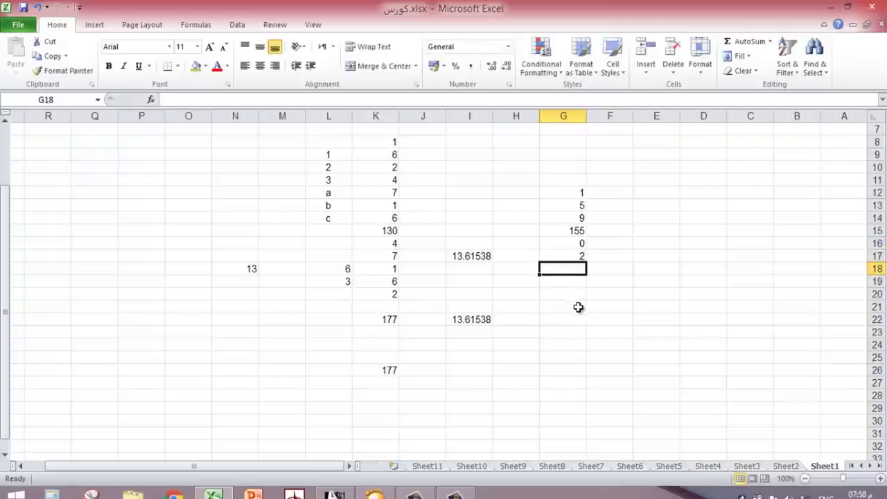
click(578, 307)
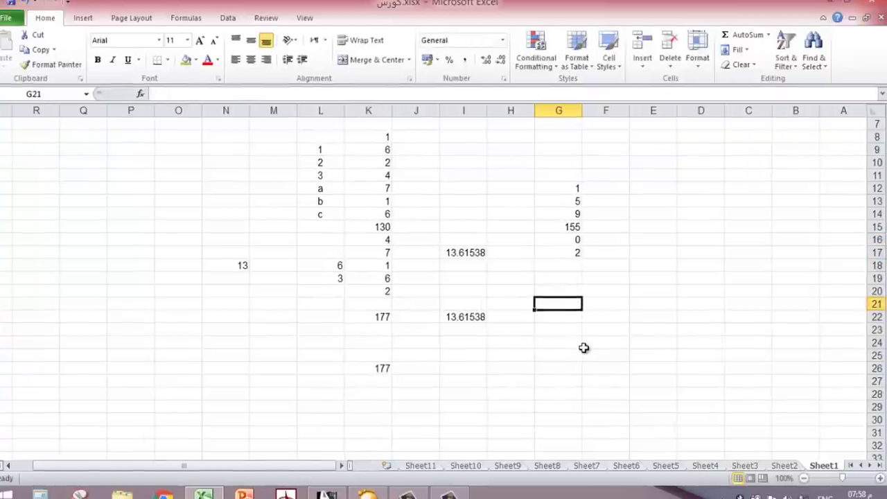
Enter =MAX(G12:G17) in G21, returning the largest value 155.
text(=)
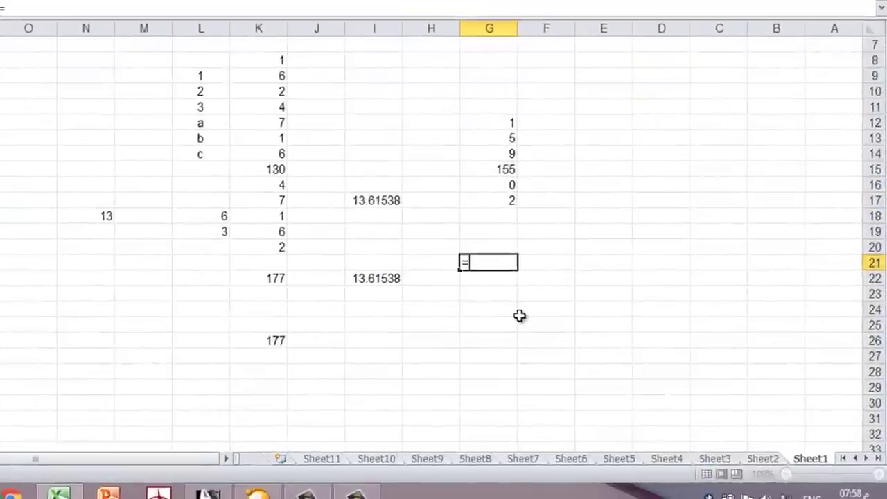
text(ma)
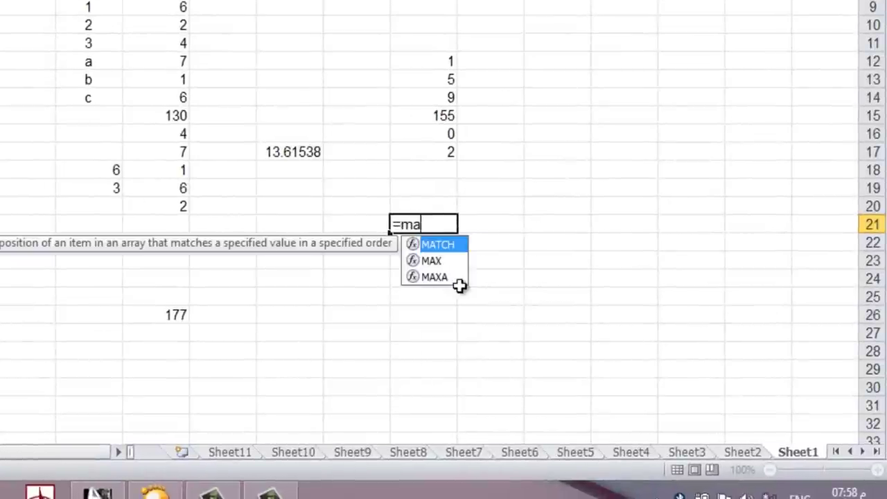
text(x)
key(Tab)
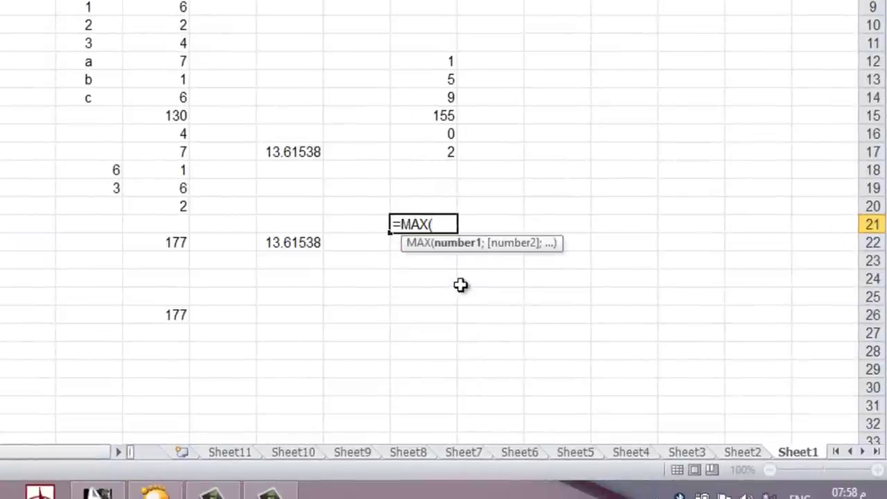
click(416, 61)
drag(426, 76, 437, 143)
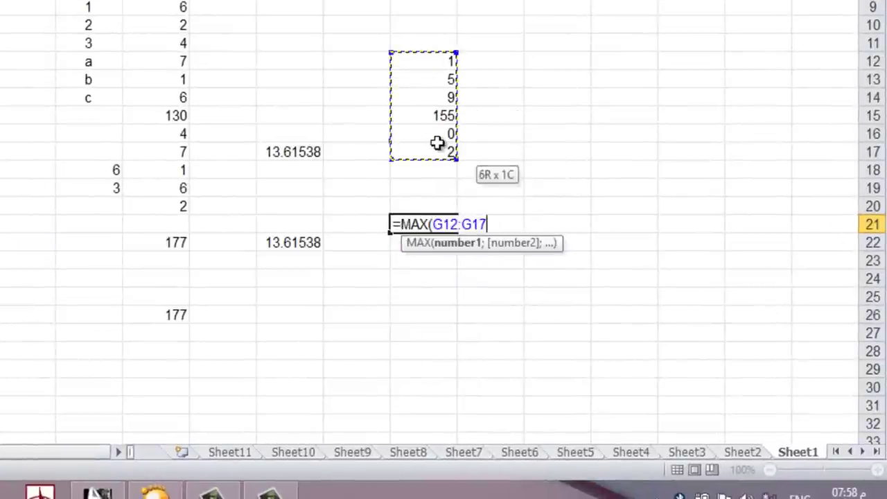
key(Return)
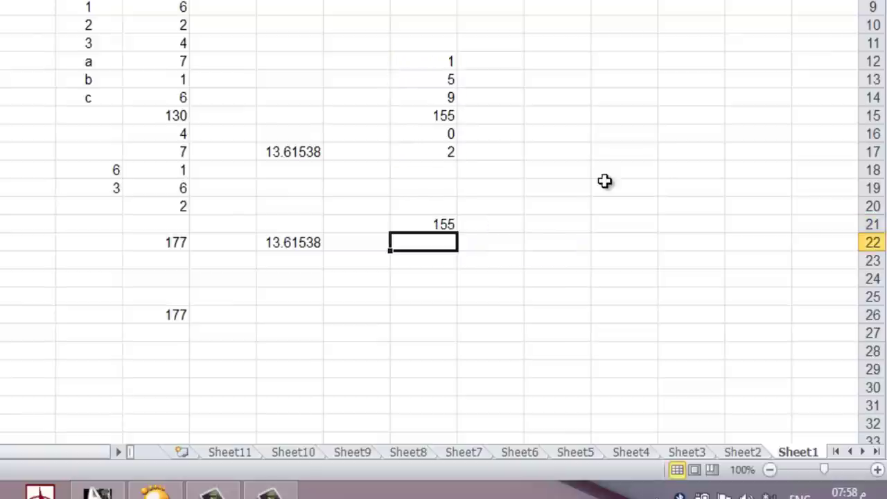
click(444, 114)
Change G13 from 5 to 1000 so the maximum becomes 1000.
click(433, 79)
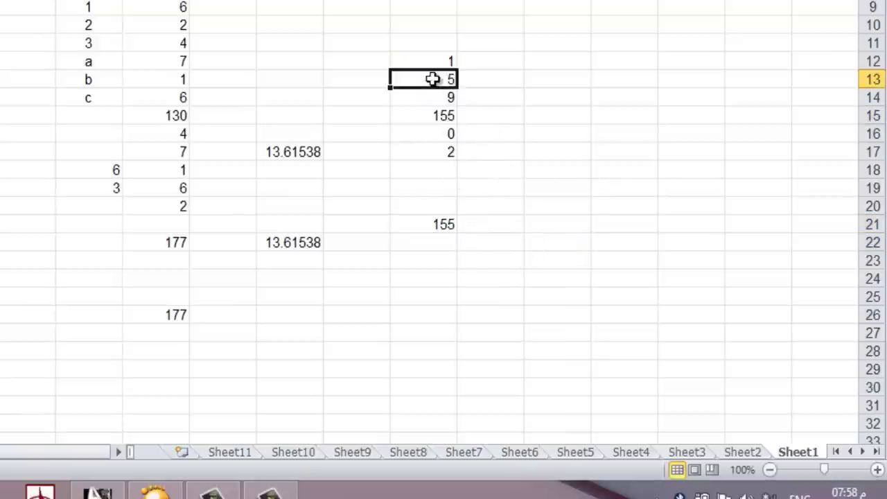
text(10)
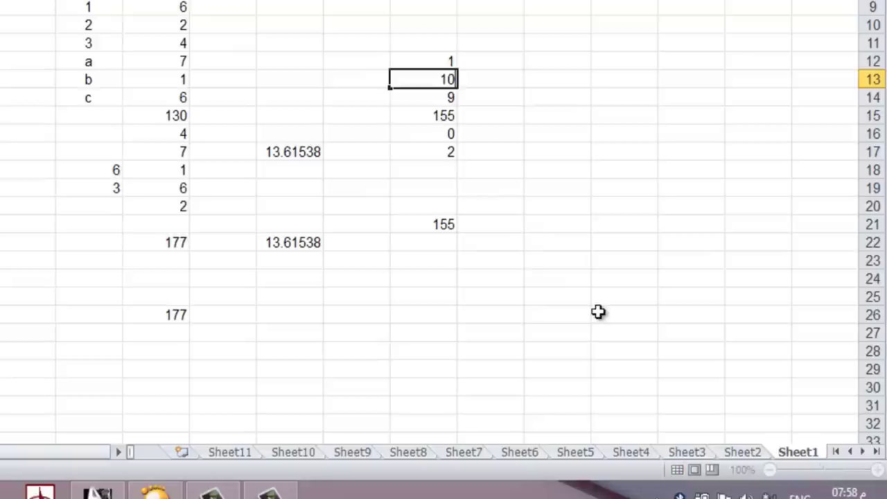
text(00)
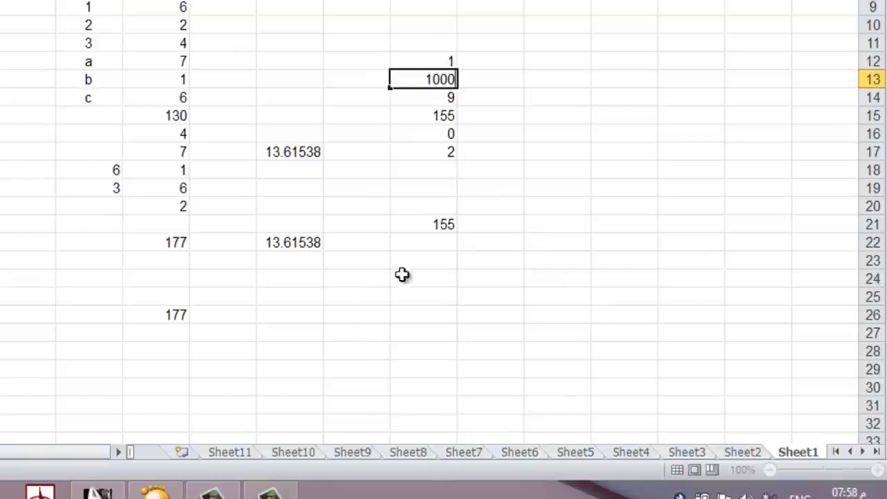
click(442, 257)
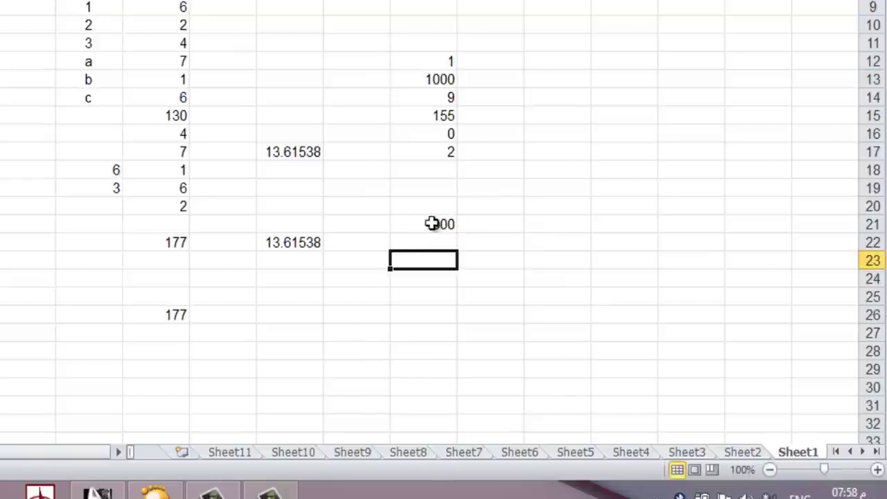
Enter a MIN formula over the column G values in H21.
click(495, 209)
click(498, 222)
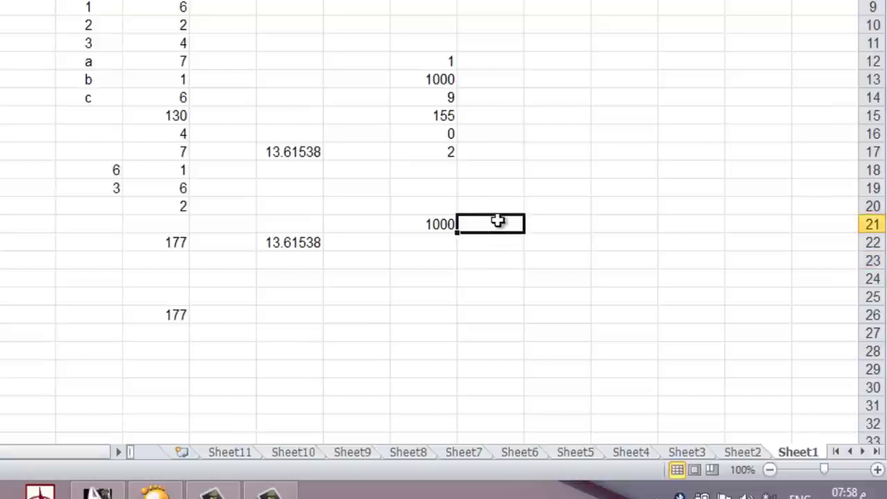
text(=)
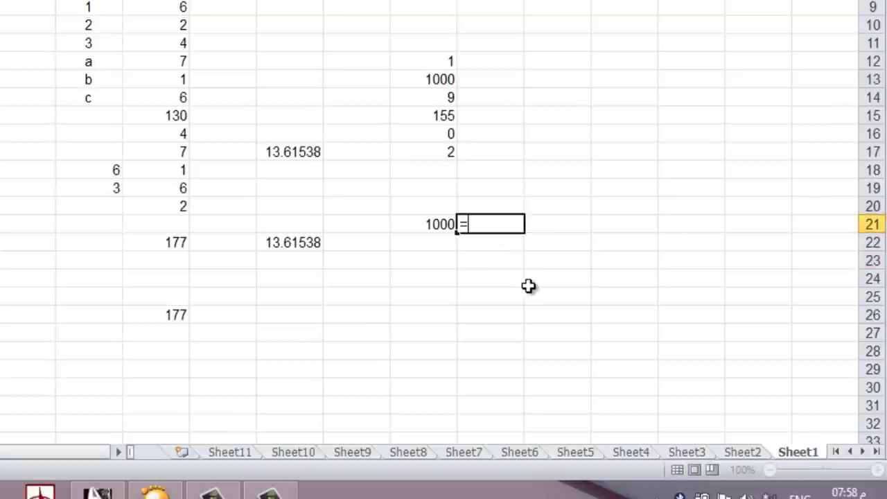
text(min)
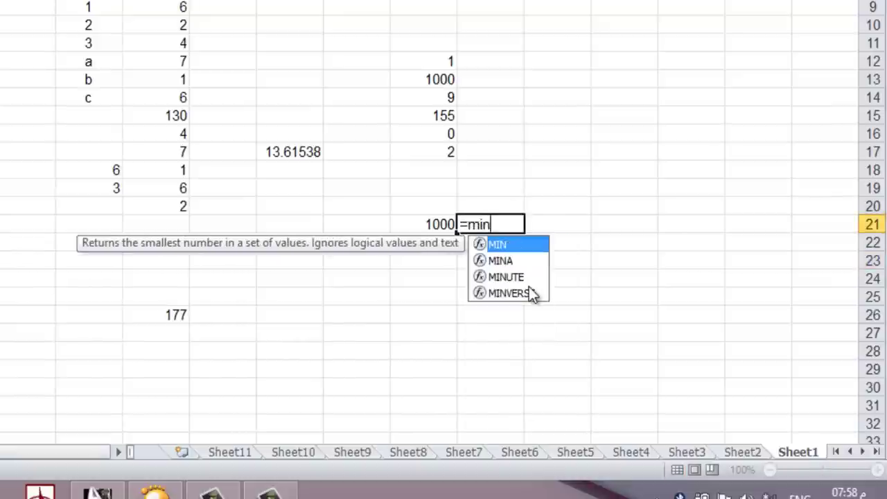
key(Tab)
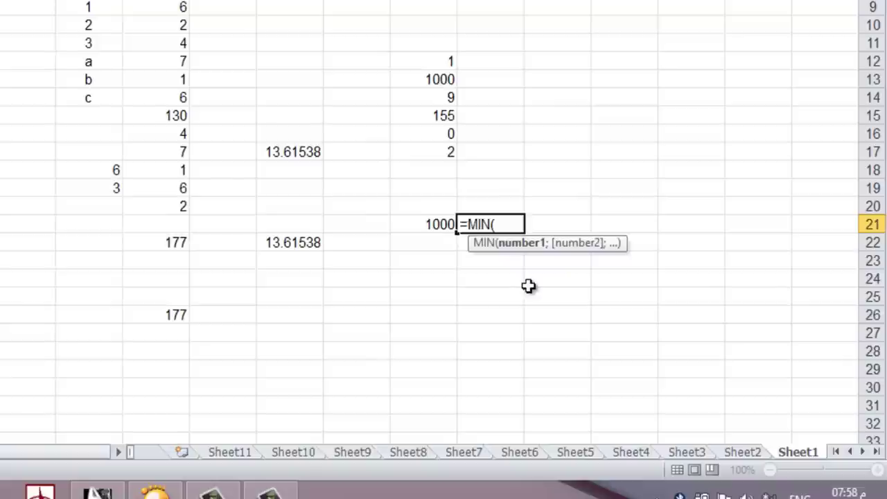
drag(444, 61, 439, 154)
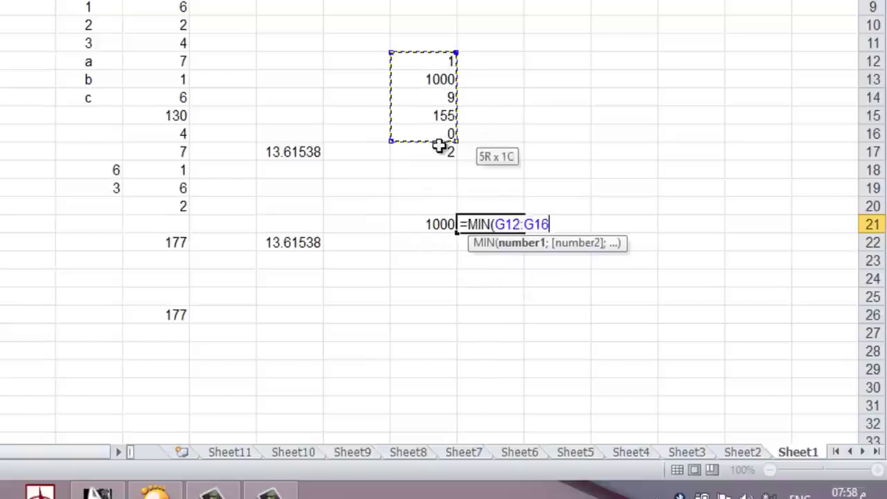
key(Return)
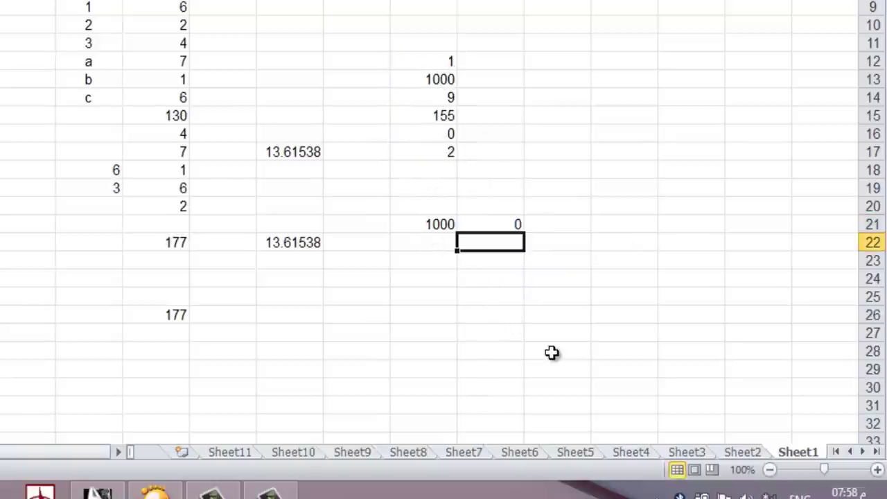
click(502, 225)
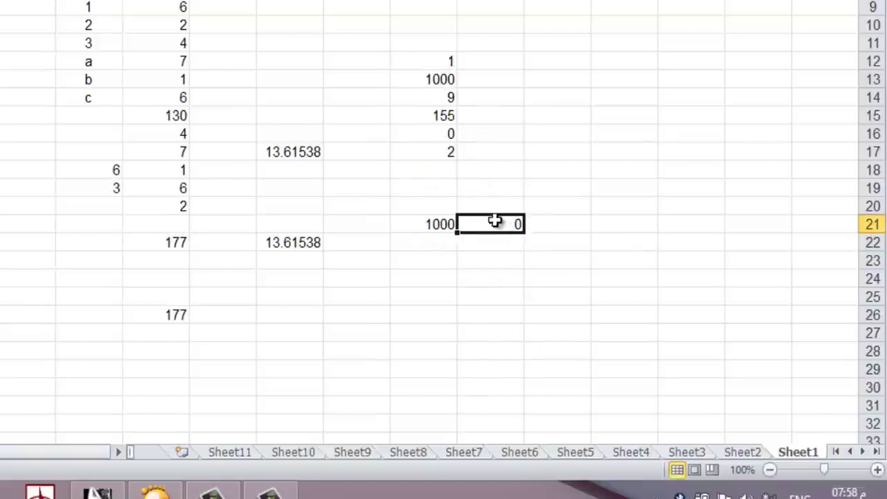
Change G15 from 155 to -1 so the minimum becomes -1.
click(434, 118)
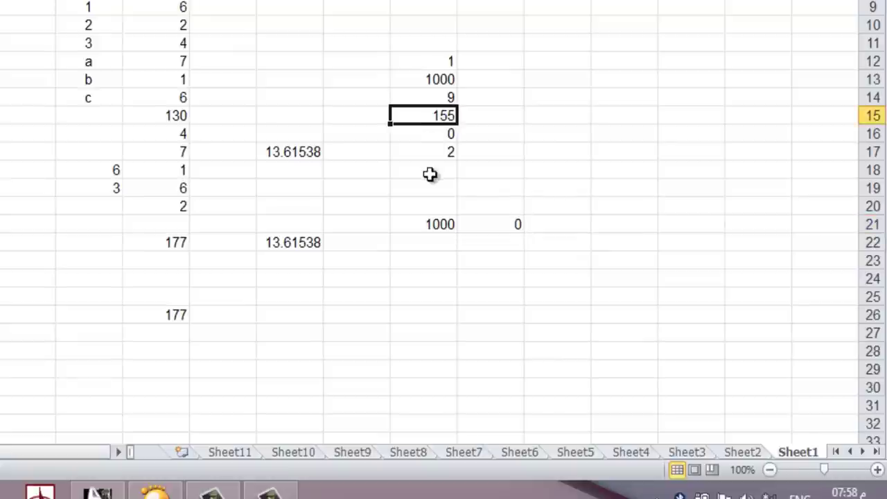
text(-1)
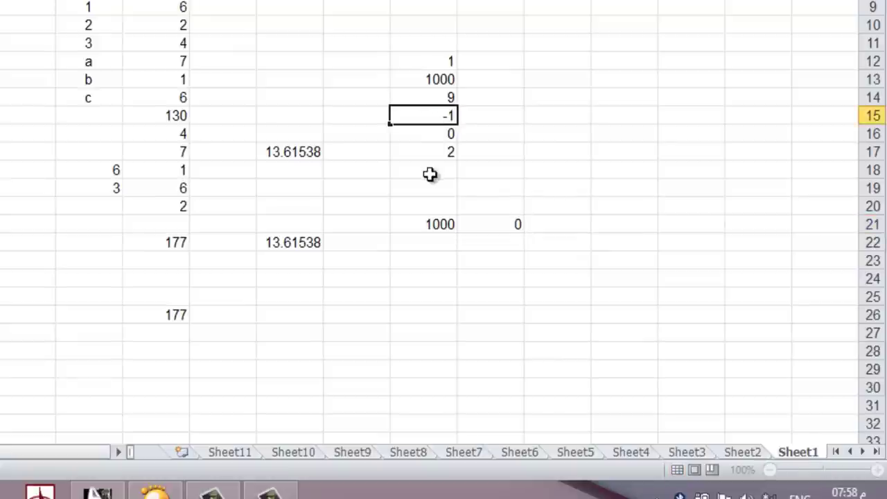
click(563, 191)
click(506, 223)
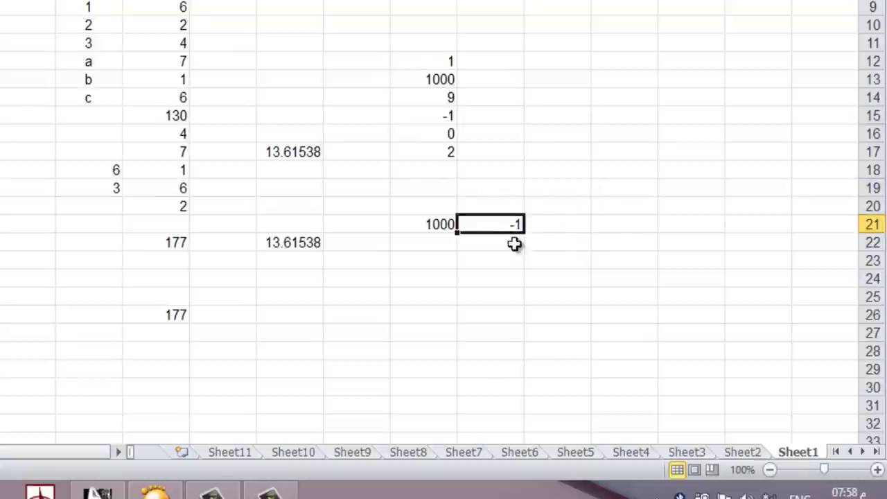